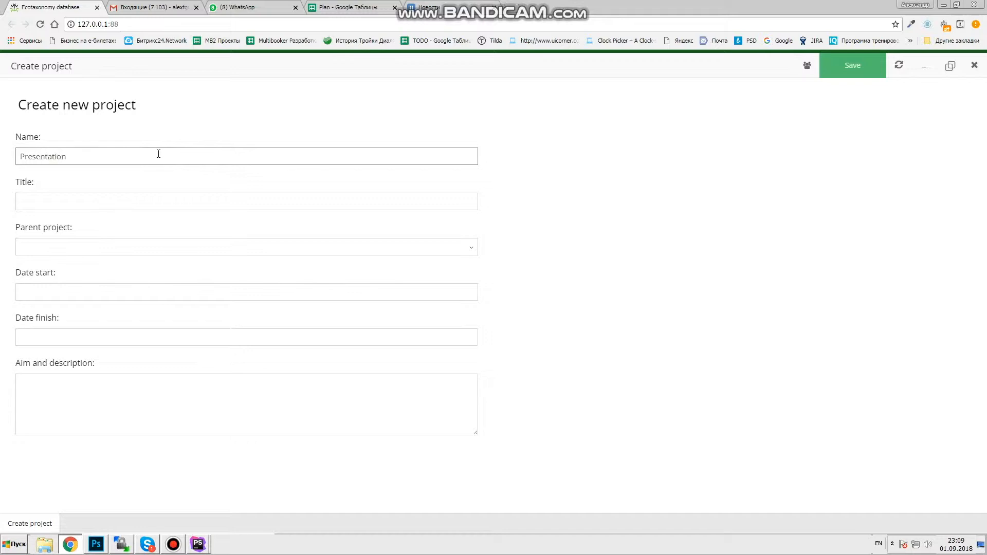
- Enter the project name and title, and choose All projects as the parent project
click(161, 203)
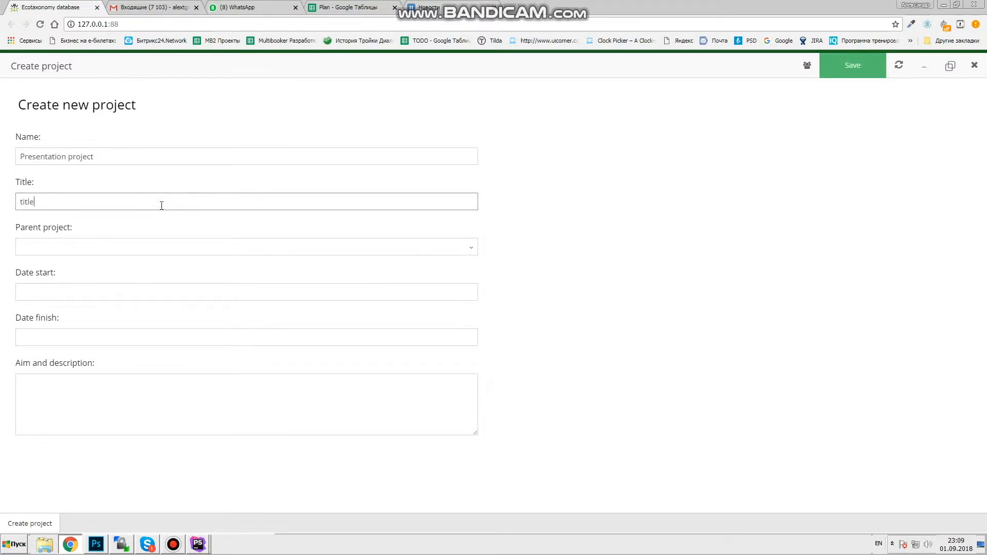
click(61, 249)
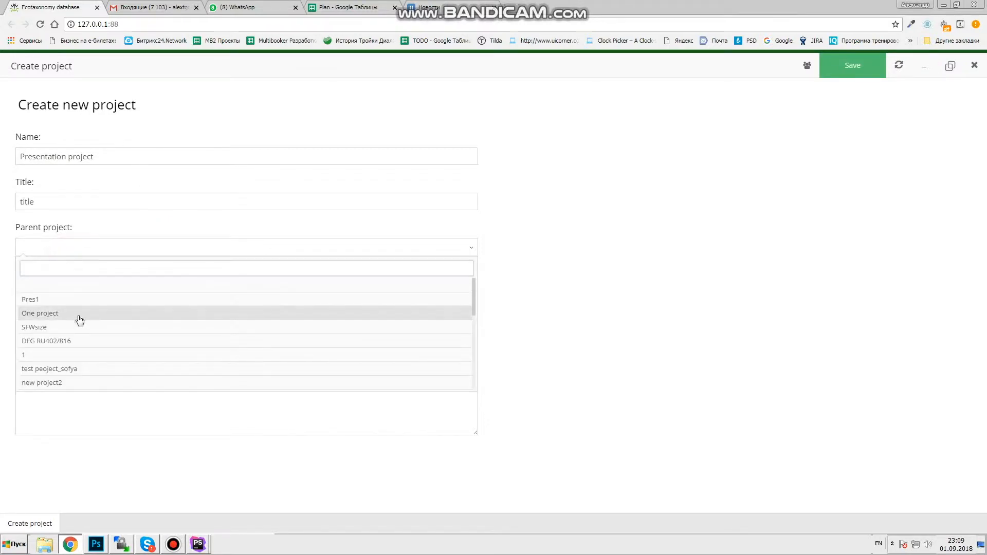
scroll(89, 306, down, 3)
click(80, 308)
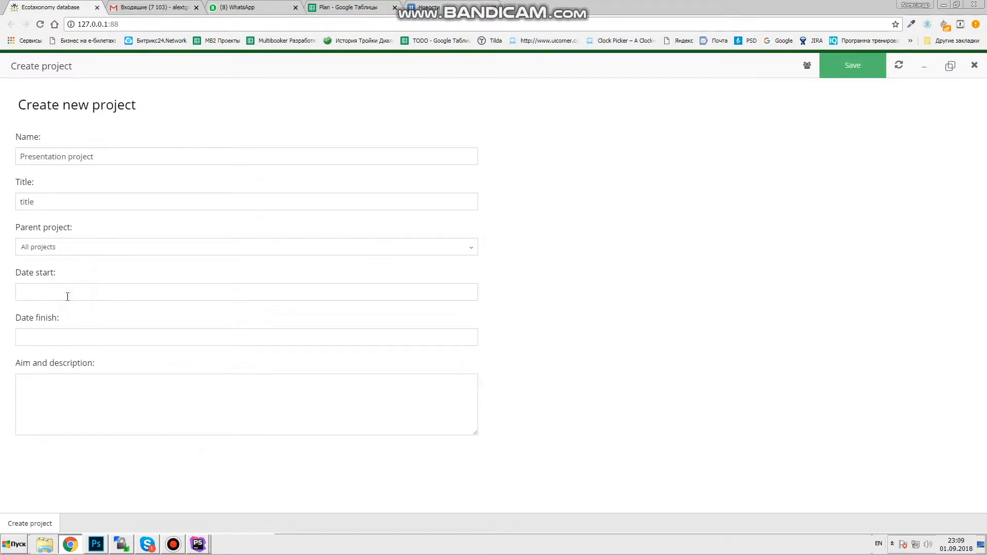
- Set the dates 01.09.2018 to 30.09.2018, write the description, and save the project
click(67, 294)
click(97, 187)
click(66, 337)
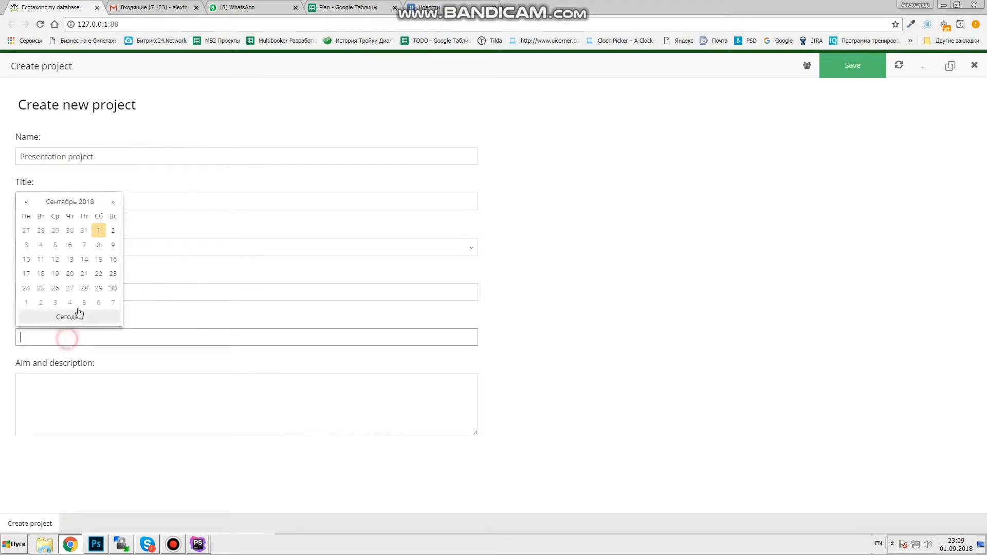
click(112, 288)
click(56, 394)
text(desc)
click(853, 71)
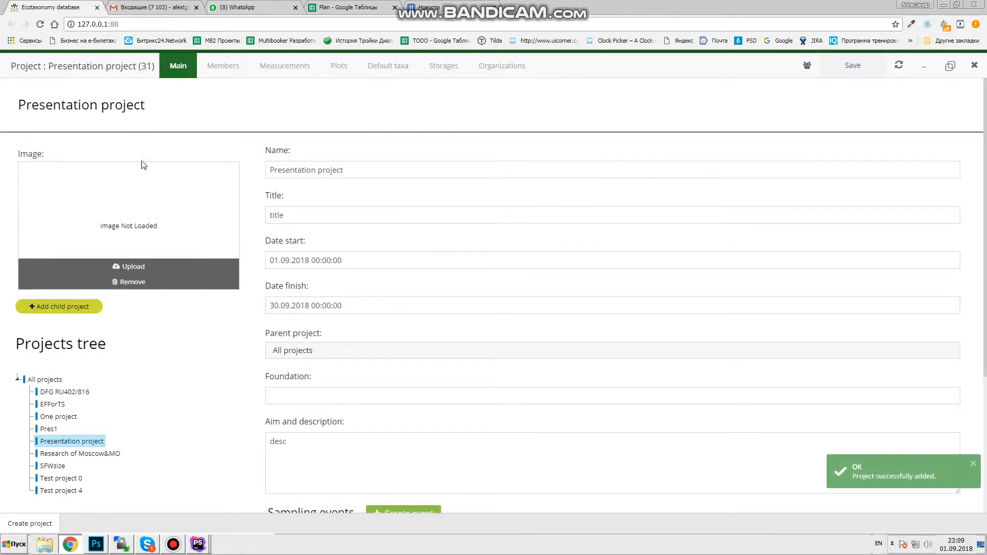
- Upload the mite .jpg as the Presentation project's image and save it
scroll(92, 349, down, 3)
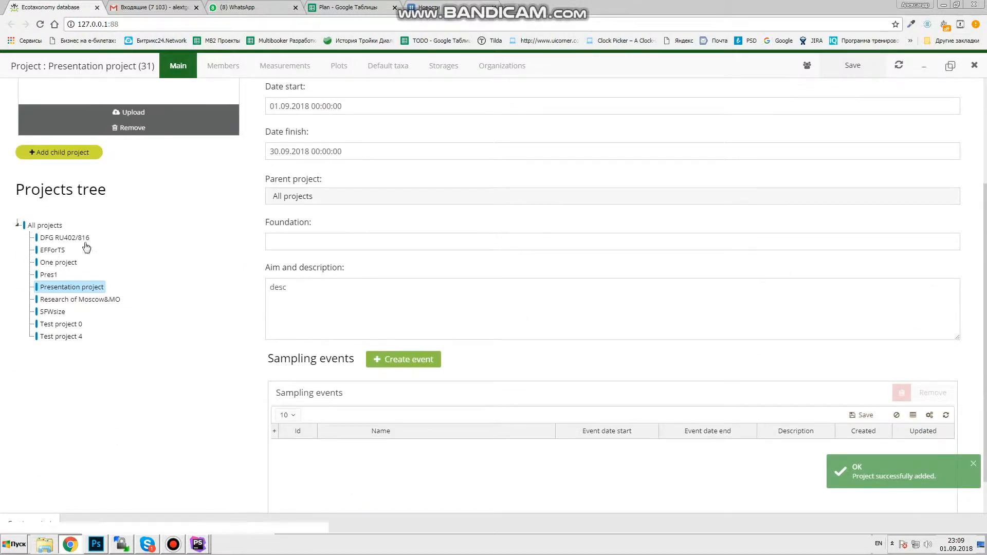
scroll(312, 149, up, 3)
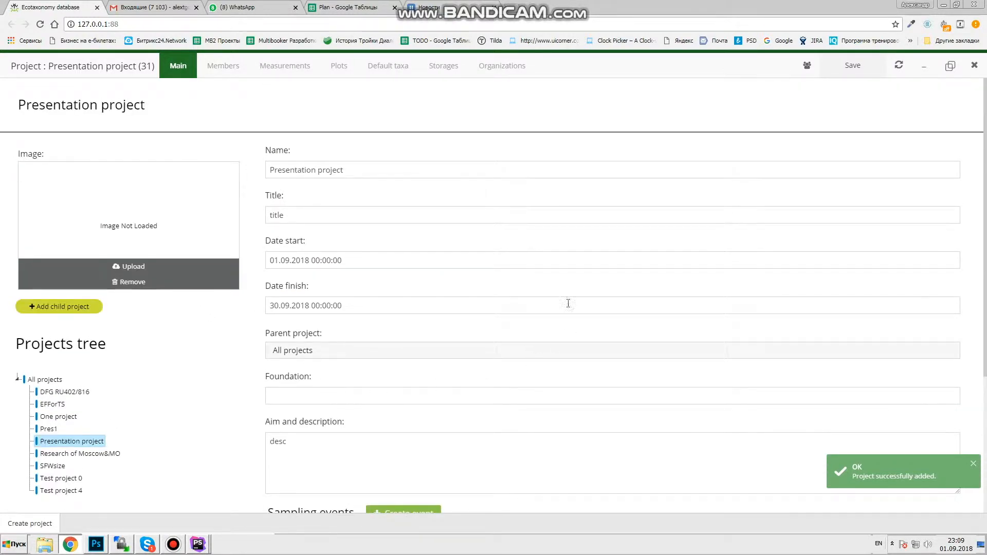
scroll(568, 304, down, 4)
scroll(255, 188, up, 4)
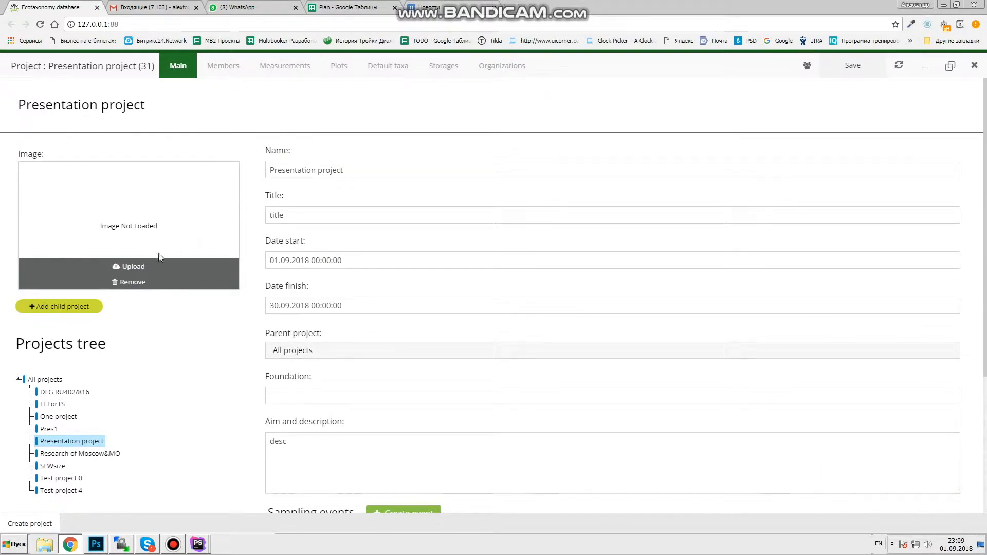
click(135, 266)
click(290, 79)
double_click(291, 79)
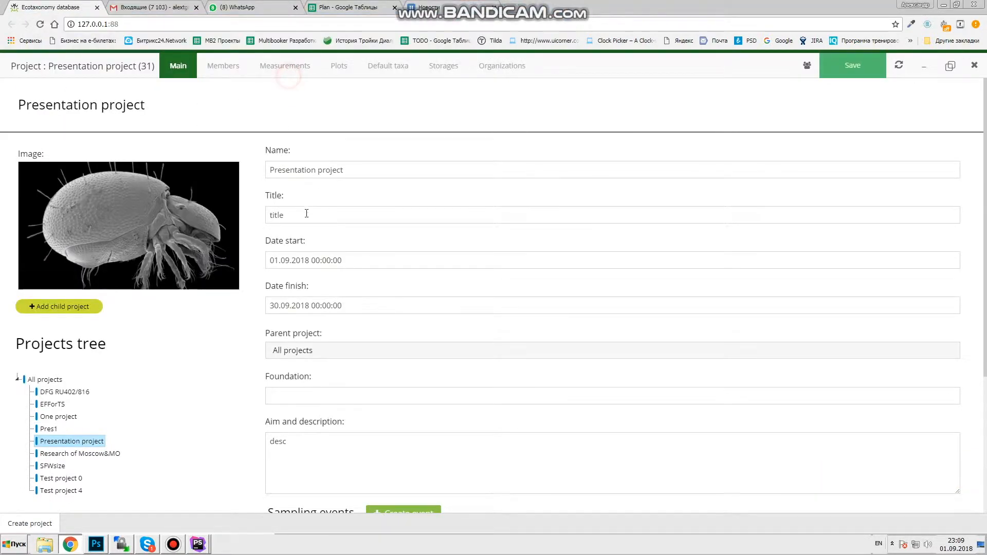
click(852, 65)
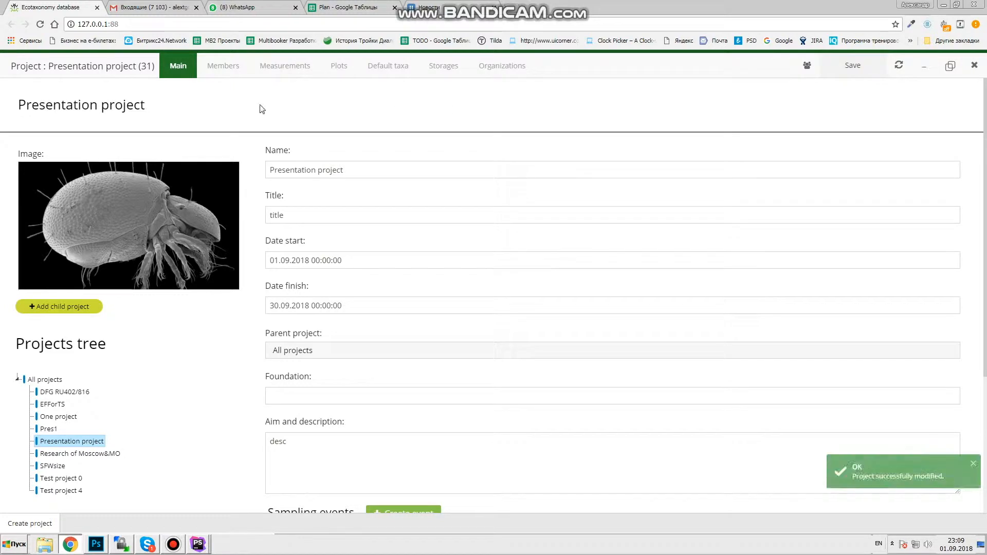
scroll(317, 174, down, 1)
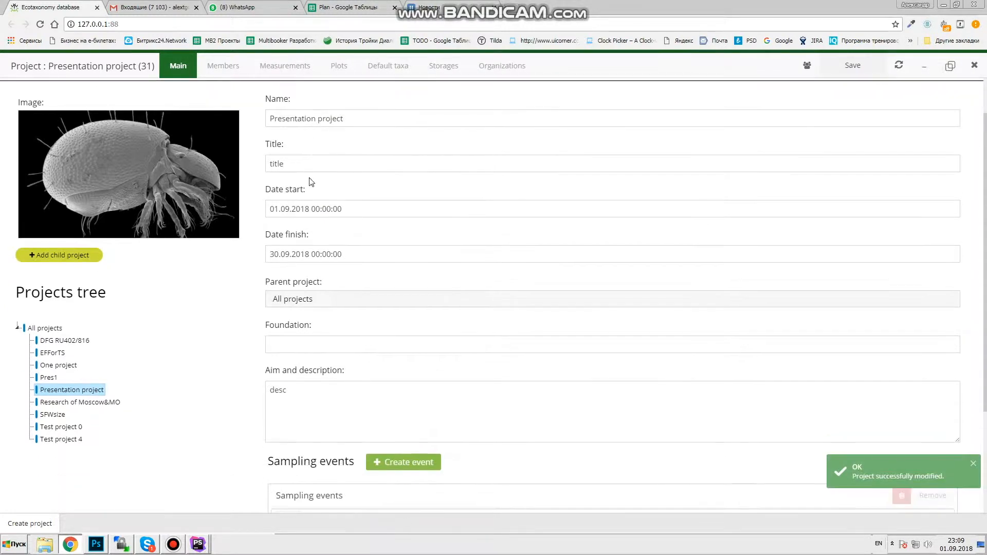
scroll(292, 147, down, 3)
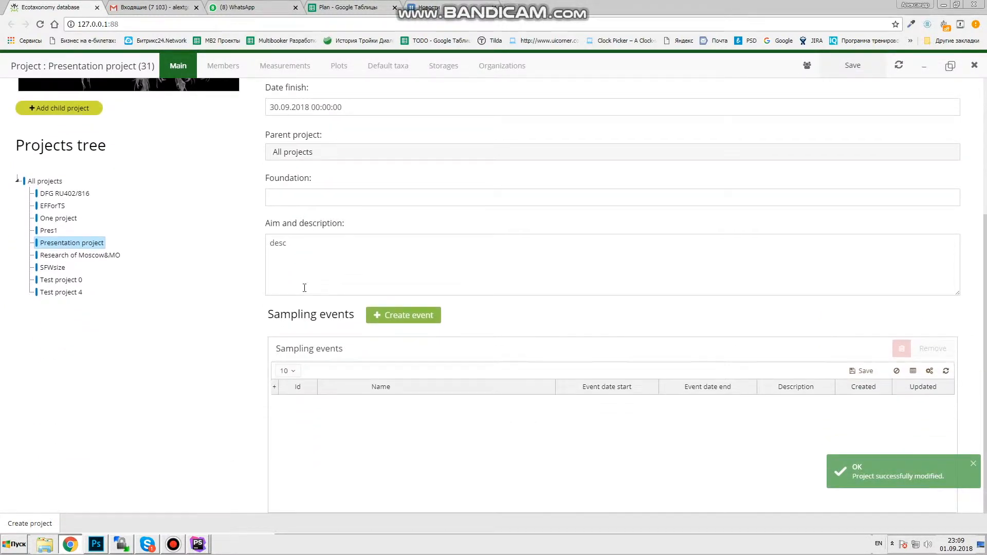
scroll(304, 292, up, 4)
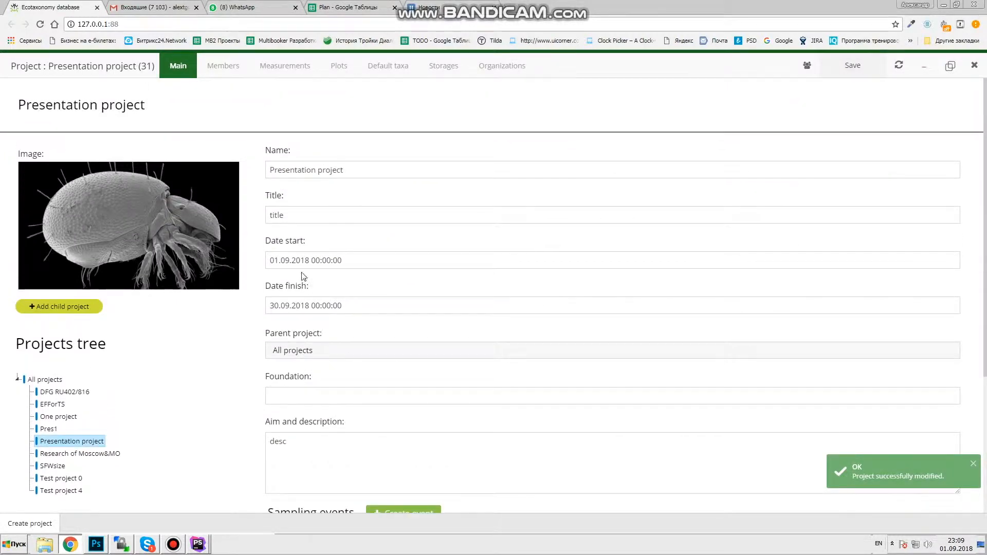
- Bind two more users from Available users as Presentation project members, giving three members
click(221, 65)
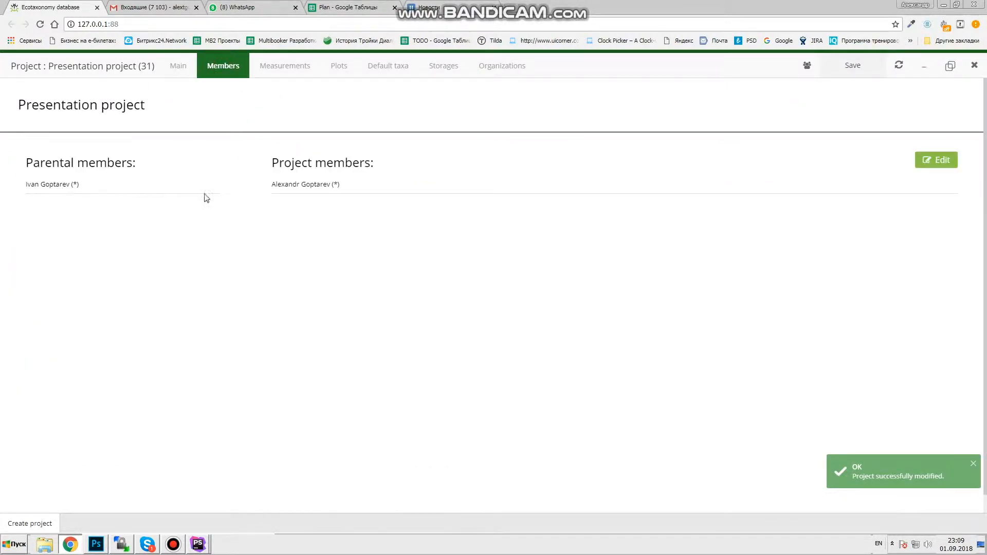
click(942, 164)
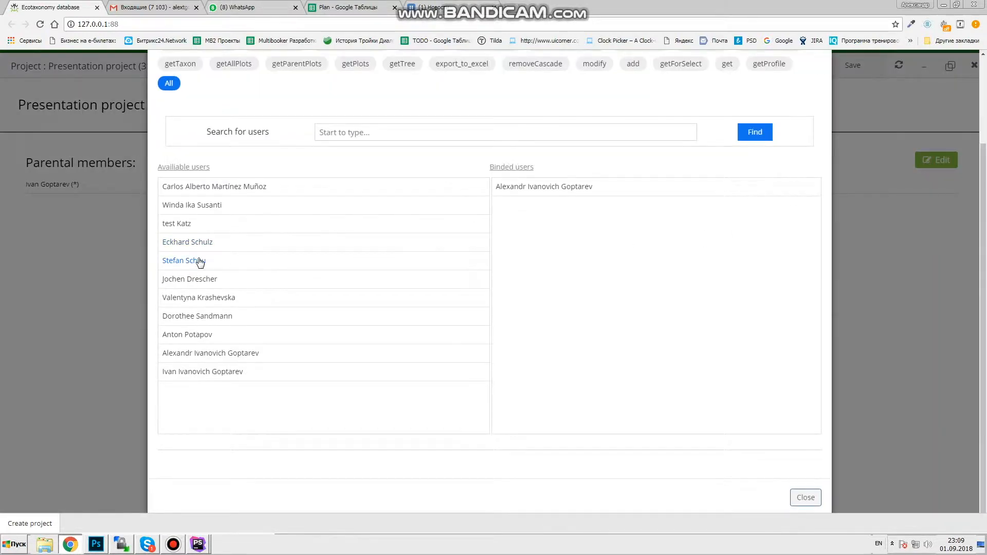
click(196, 337)
click(216, 351)
click(221, 370)
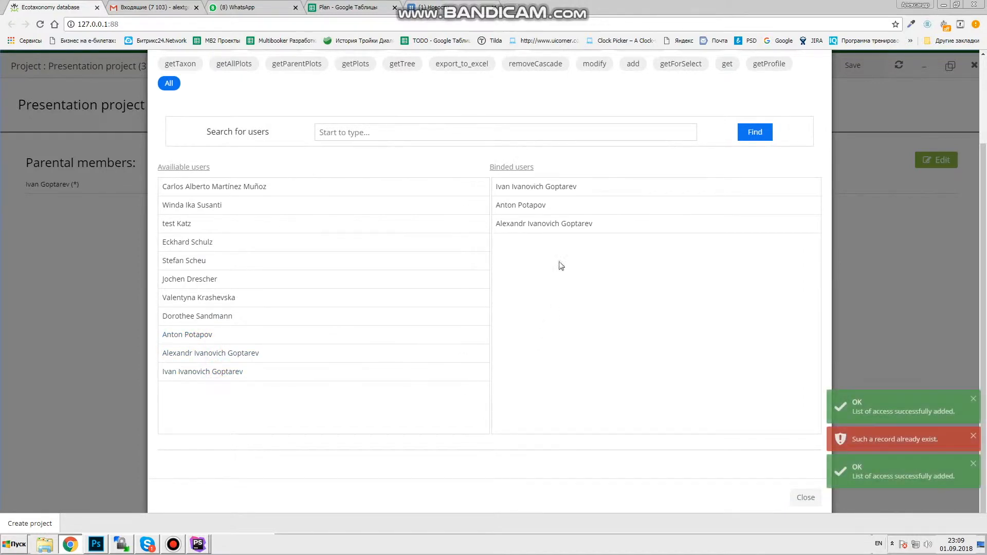
scroll(790, 171, up, 2)
click(820, 81)
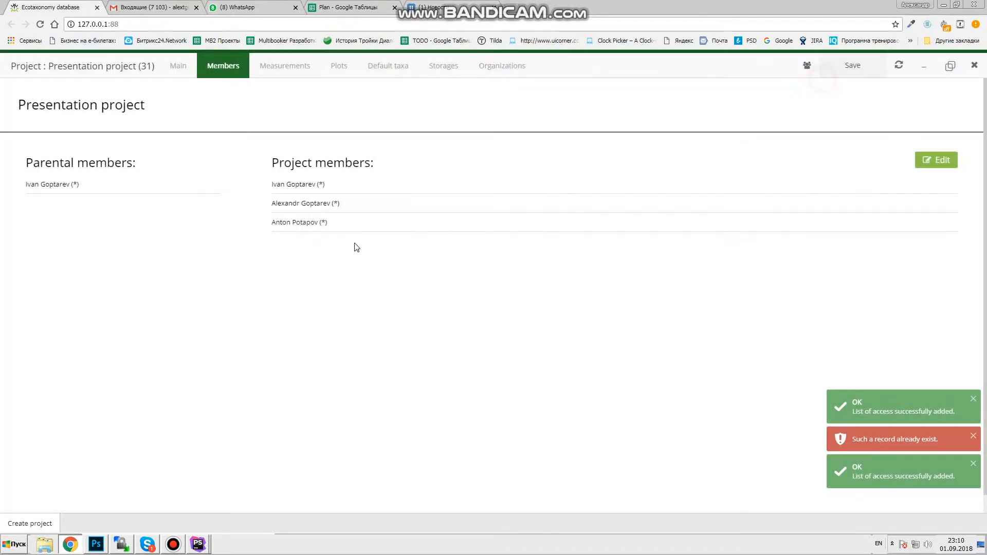
- Unbind Count of wings from the project's measurements and bind it back again
click(282, 71)
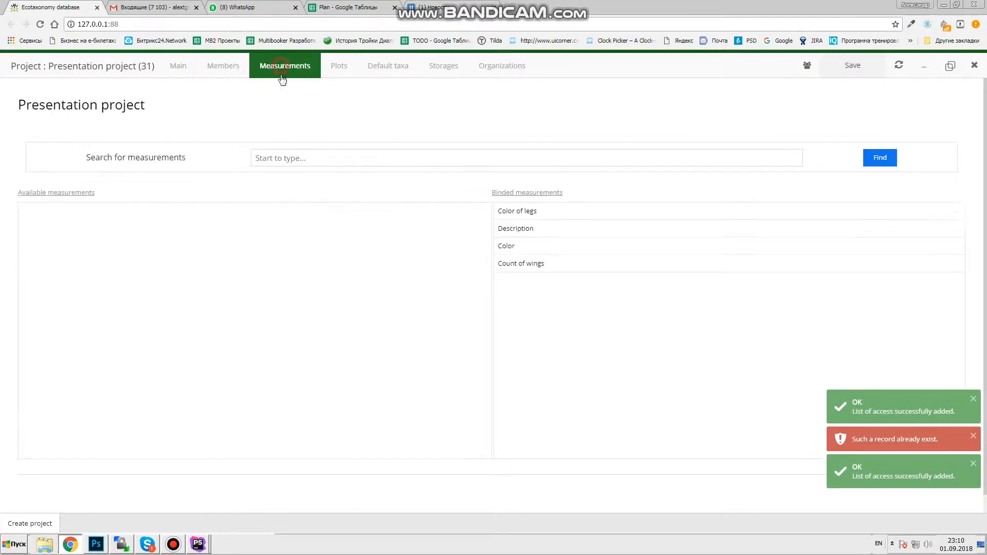
click(529, 265)
click(53, 213)
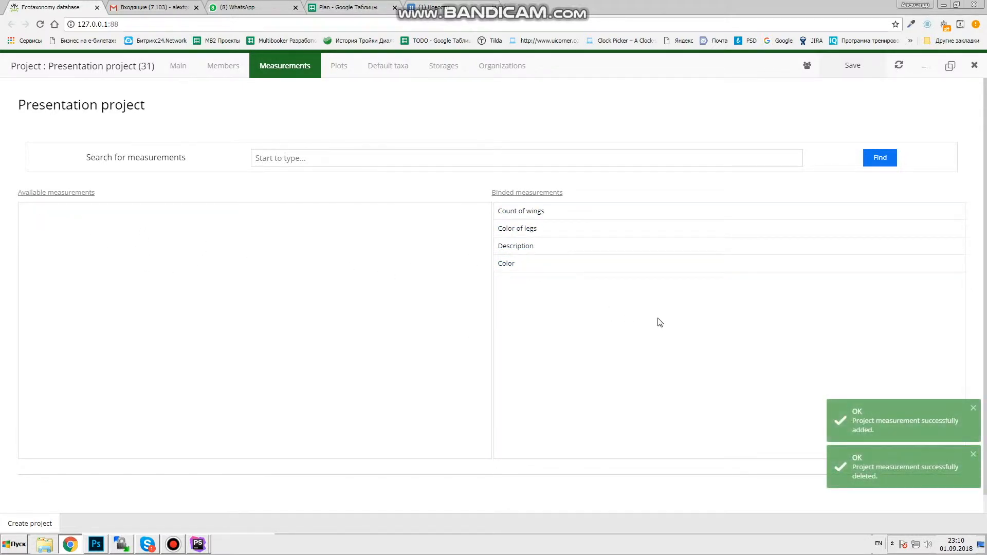
click(339, 76)
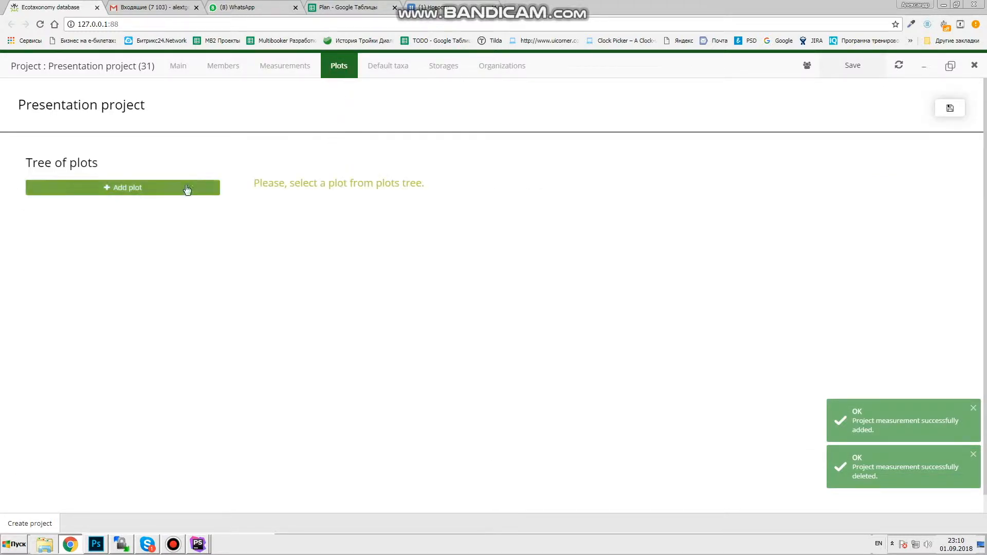
- Start a new plot named 'presentation plot', leaving its parent empty
click(141, 195)
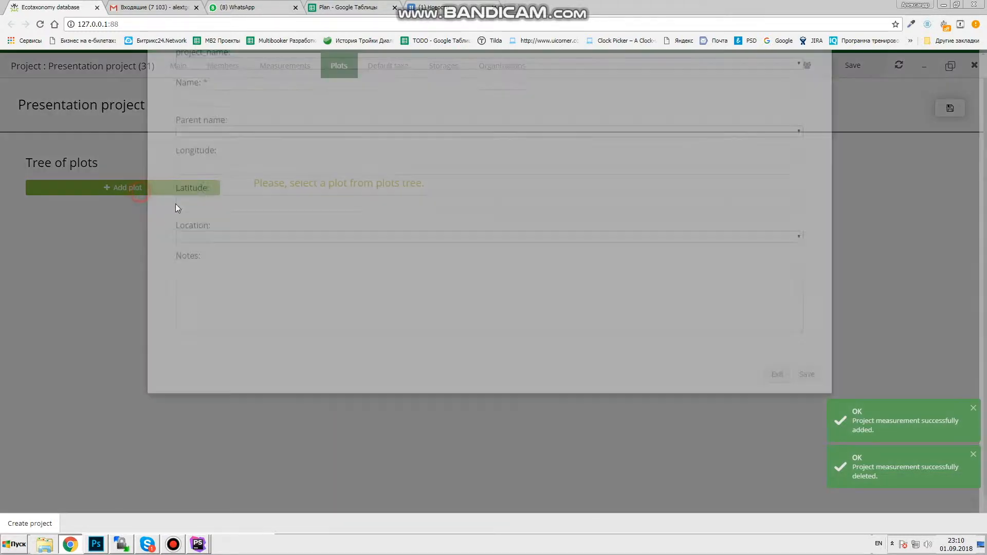
click(230, 166)
text(presentation plot)
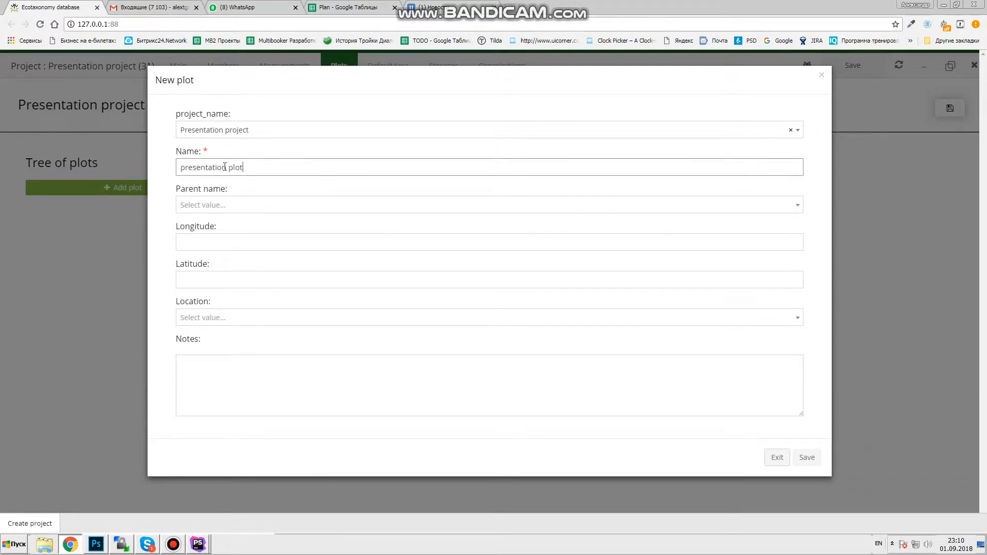
click(492, 81)
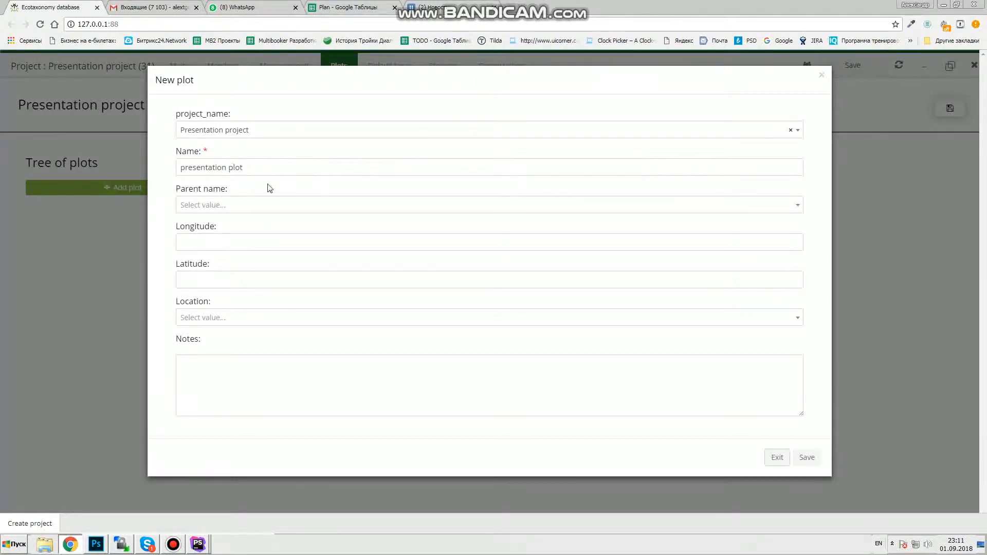
click(237, 207)
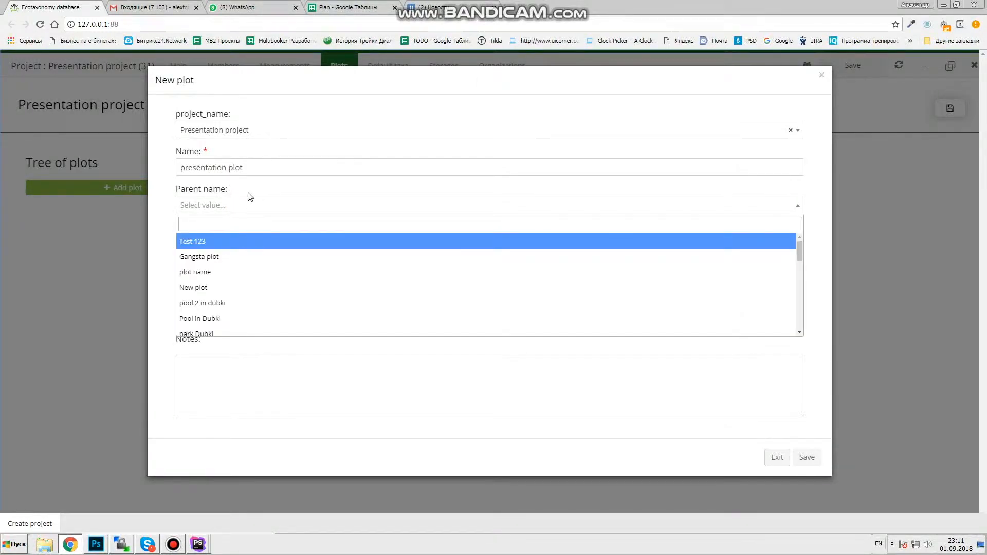
click(322, 195)
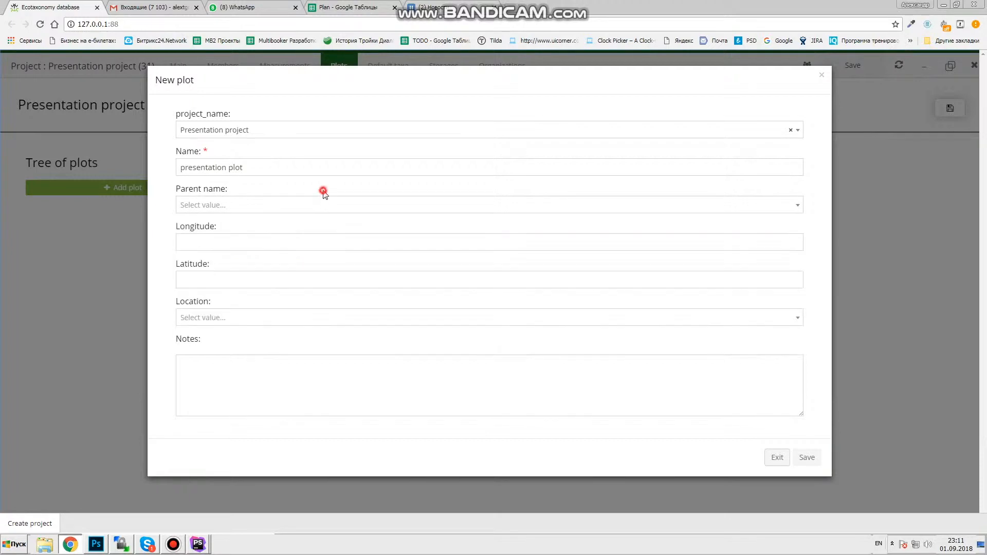
- Set the plot's location to Chongqing, add notes, save it, and open its details
click(214, 241)
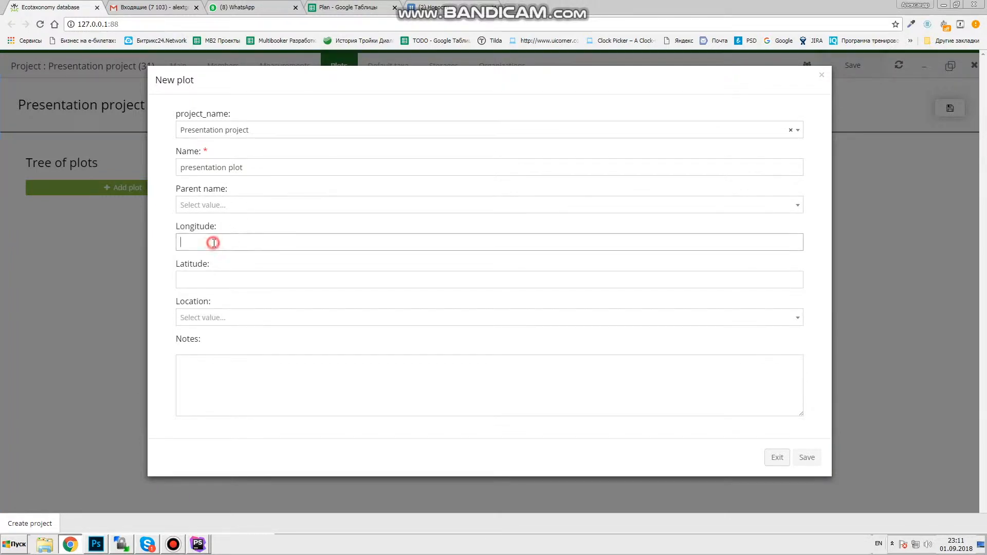
click(216, 321)
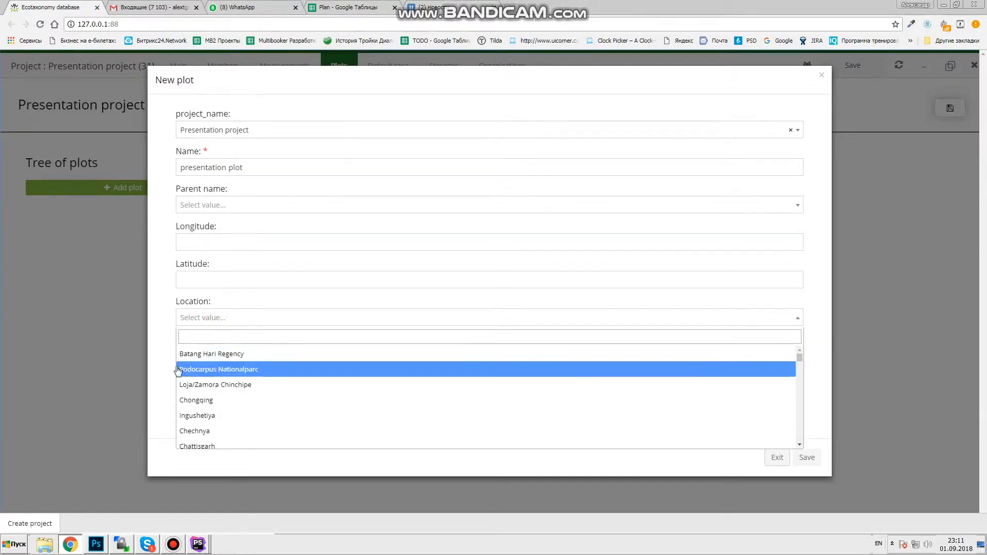
click(207, 399)
click(221, 378)
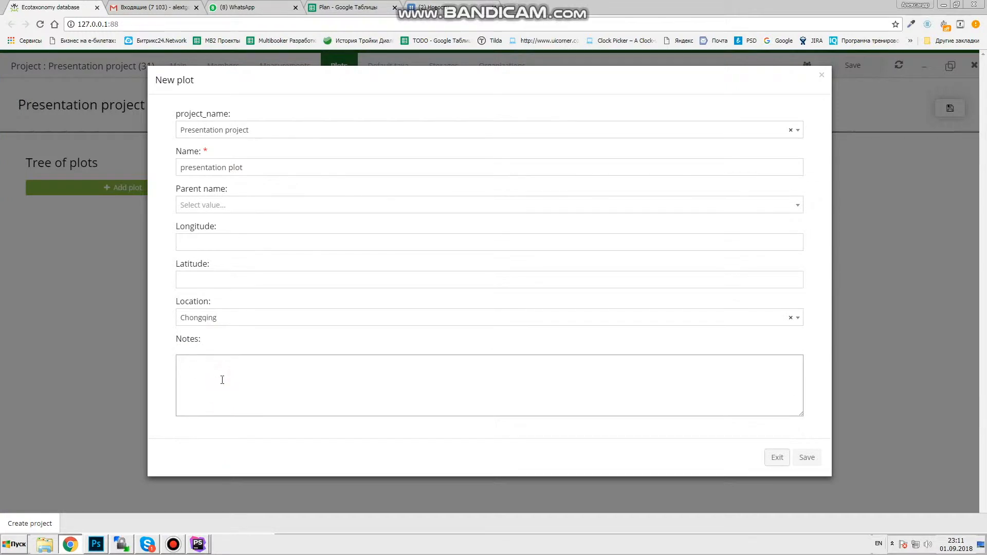
click(805, 457)
click(68, 182)
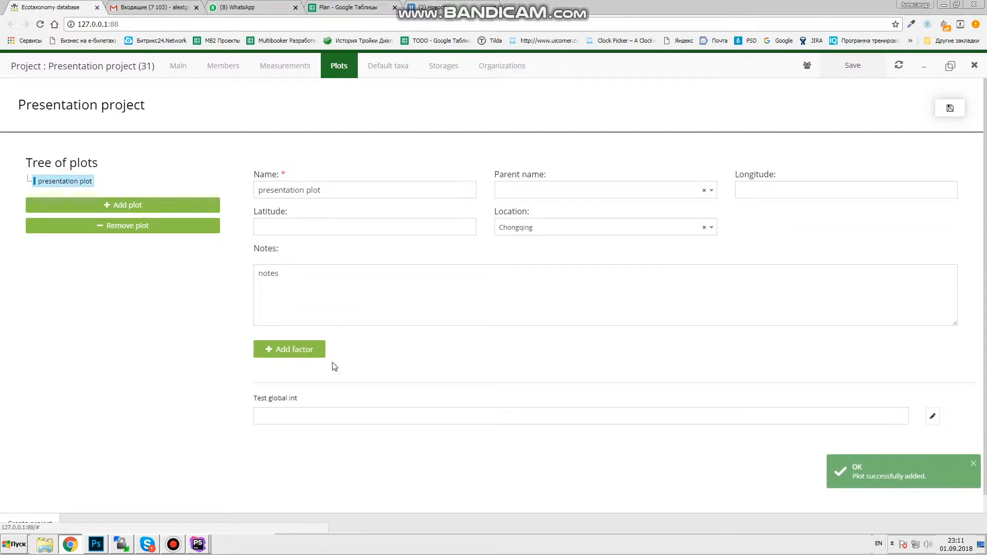
click(292, 415)
- Set presentation plot's Test global int to 150 and save
click(356, 436)
click(285, 407)
click(299, 418)
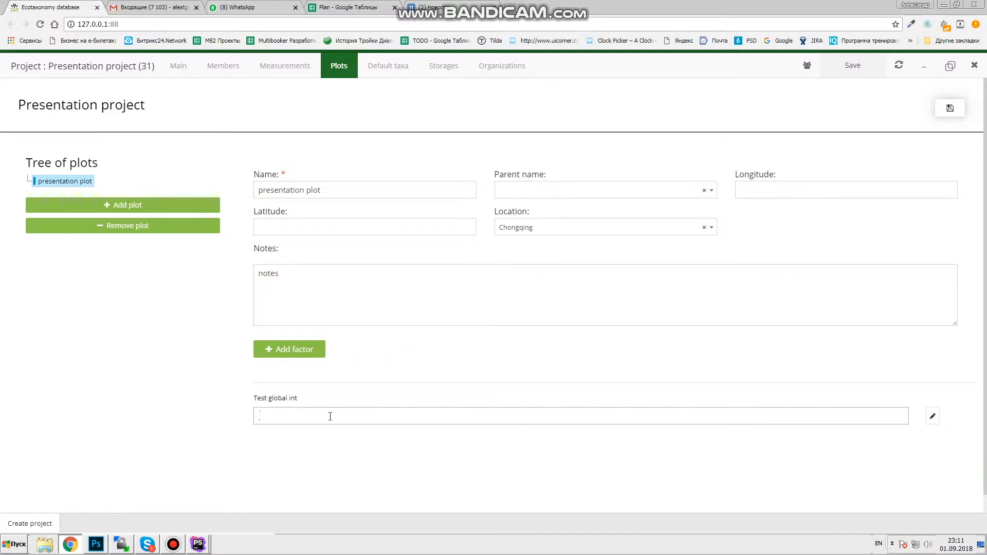
text(150)
click(949, 108)
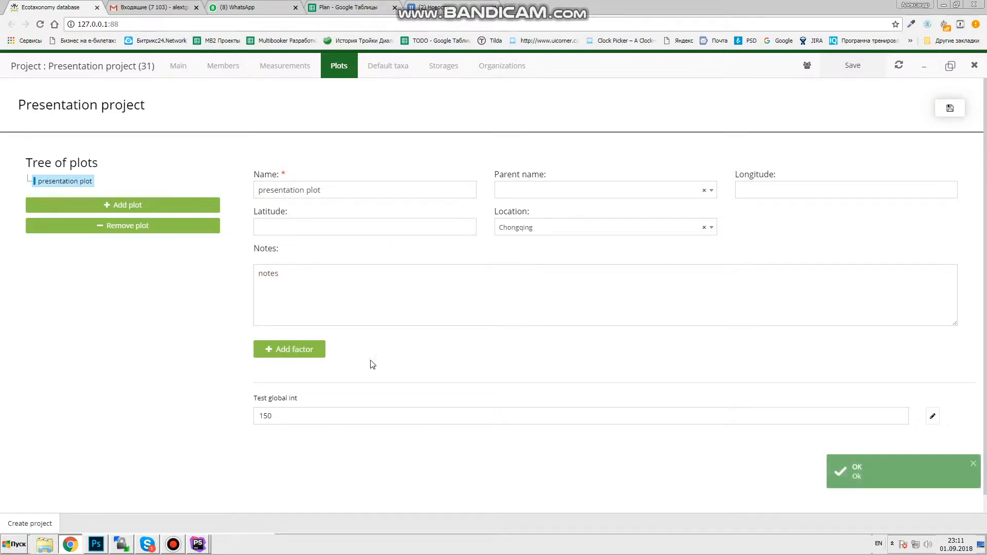
- Create a text factor 'Name of factor' and save its value as 'test'
click(319, 351)
click(217, 163)
text(Name of )
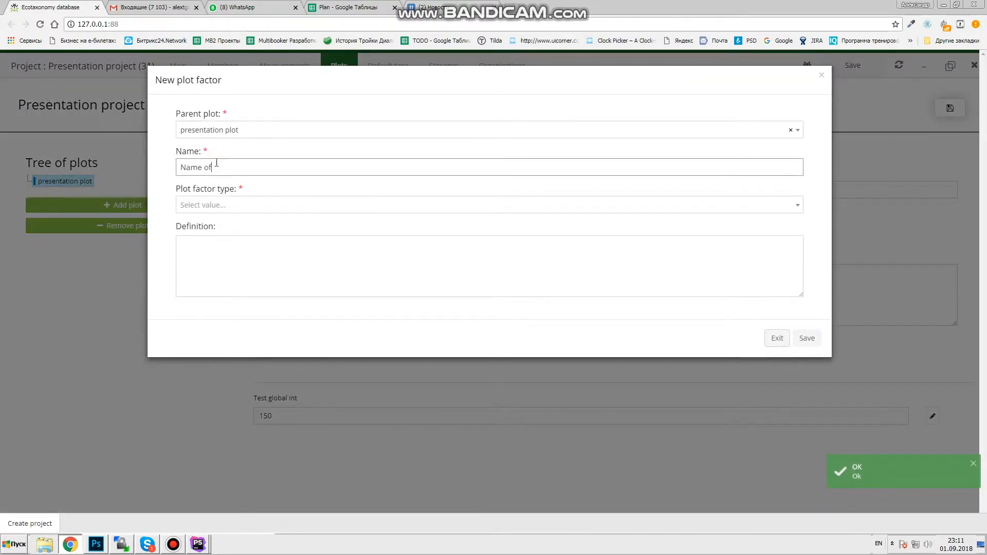
text(factor)
click(246, 204)
click(205, 288)
click(805, 338)
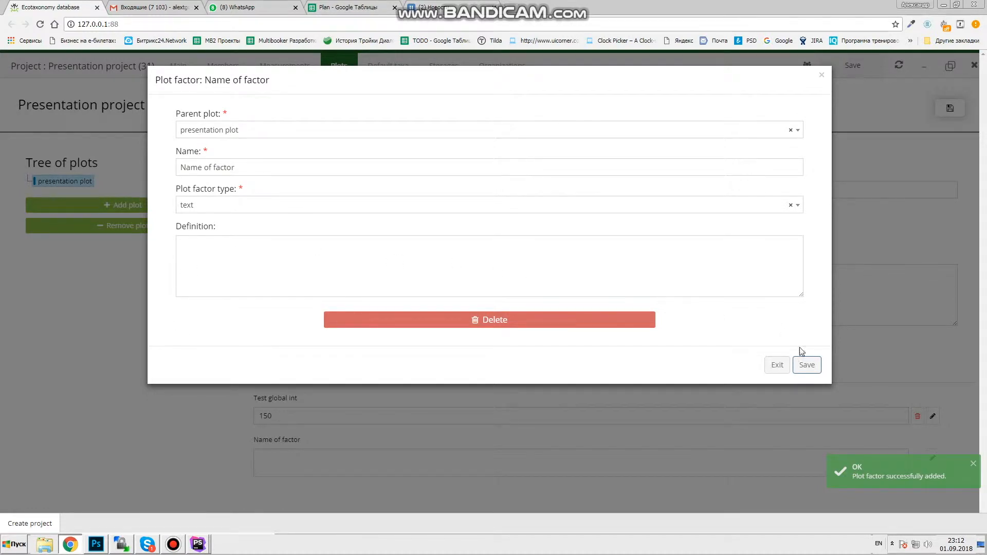
click(776, 366)
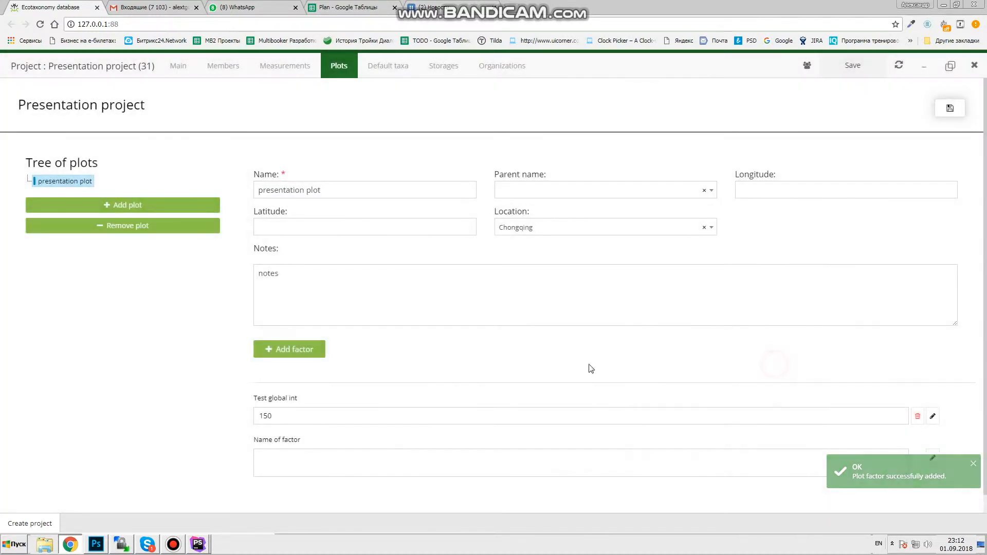
click(274, 459)
text(test)
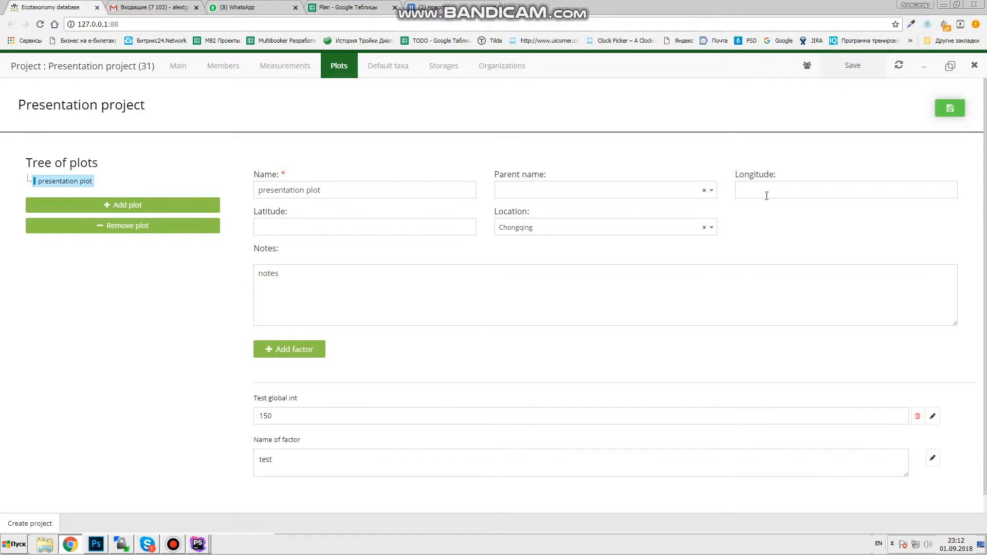
click(949, 108)
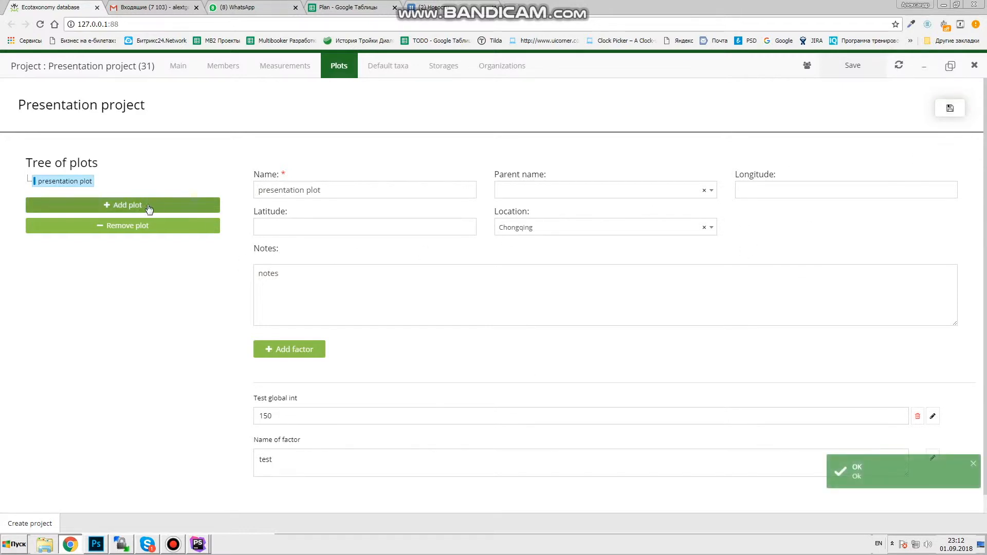
- Add 'child plot' under presentation plot, located in Chongqing, then view the default taxa list
click(148, 208)
click(216, 167)
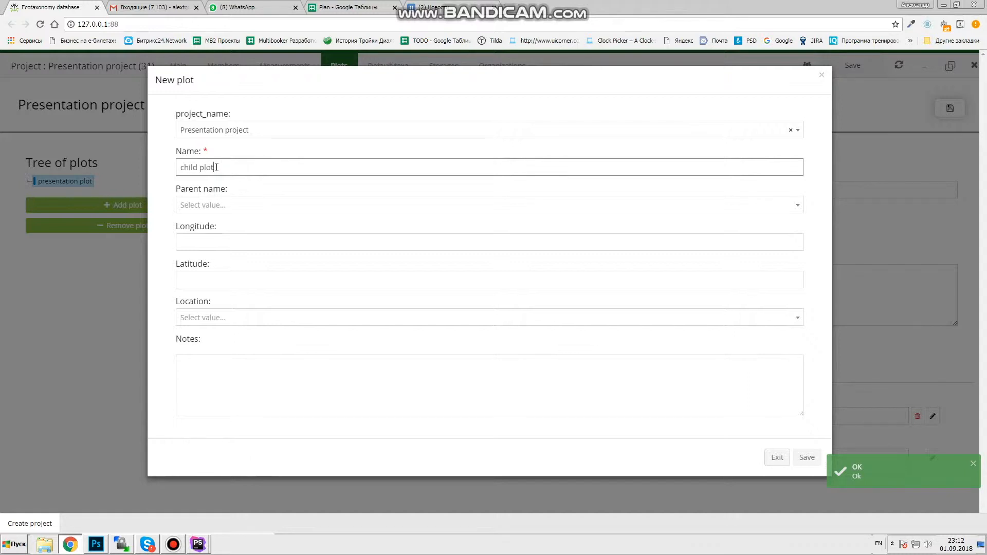
click(213, 205)
click(214, 241)
click(215, 320)
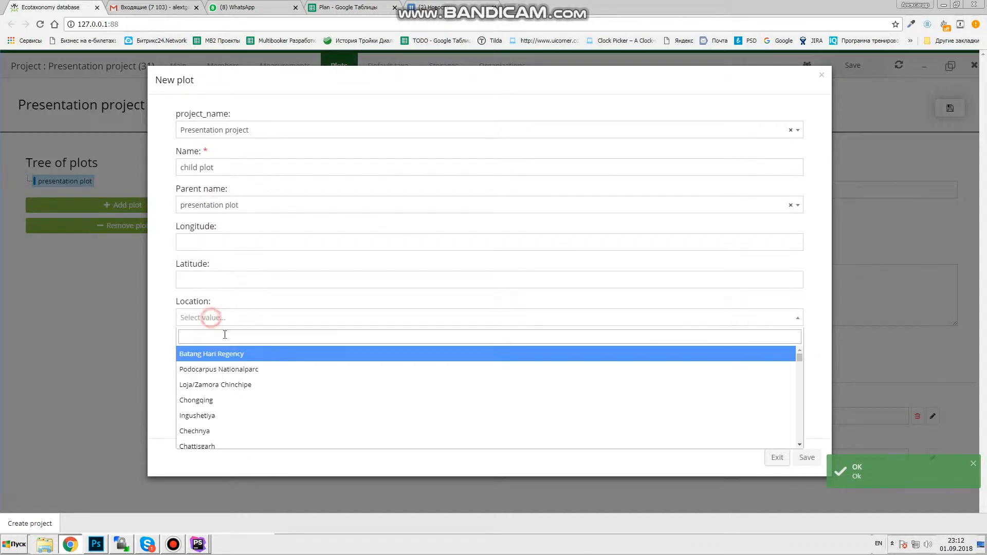
click(226, 403)
click(807, 457)
click(58, 194)
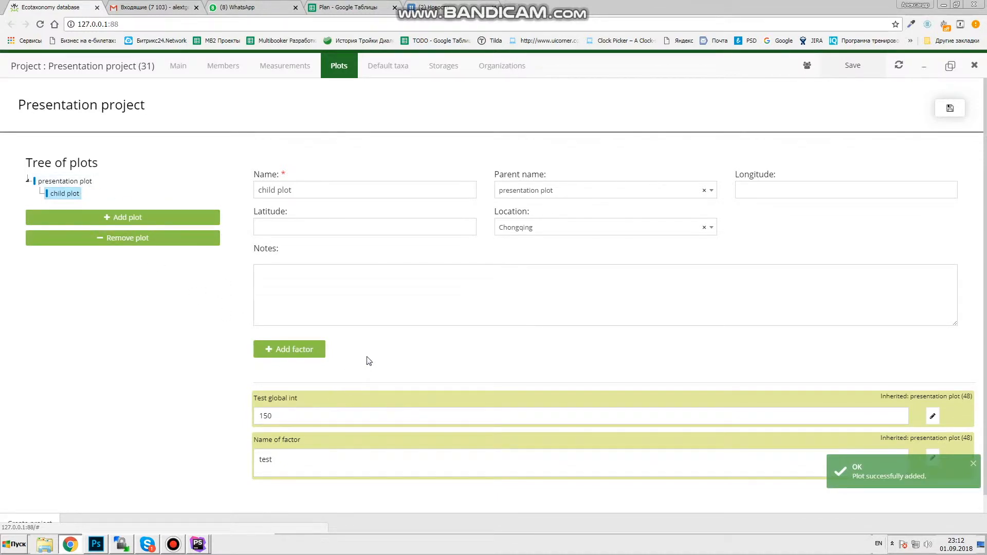
click(386, 72)
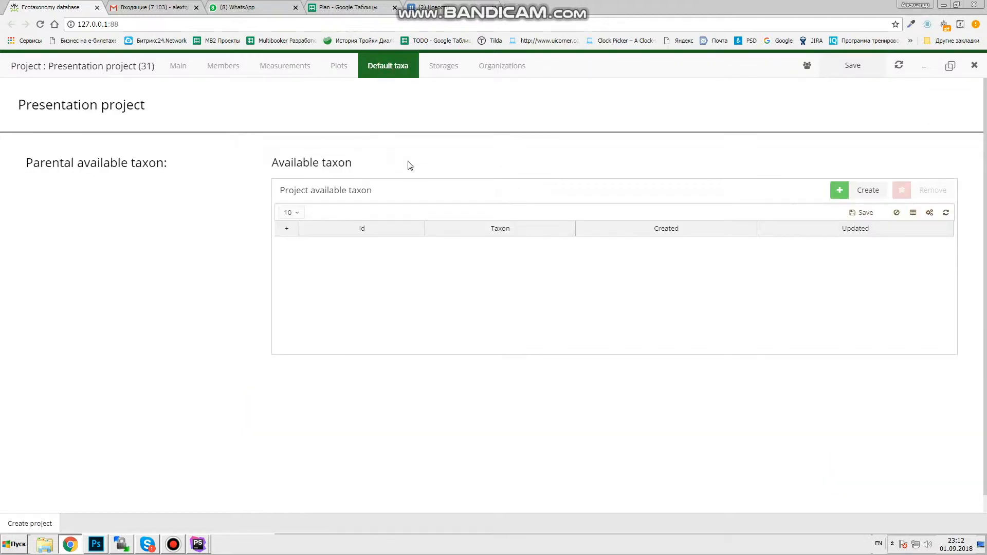
- Add Galumna n.sp. 1 and Fossonothrus n.sp. 1 as available taxa rows, saving each
click(842, 190)
click(489, 245)
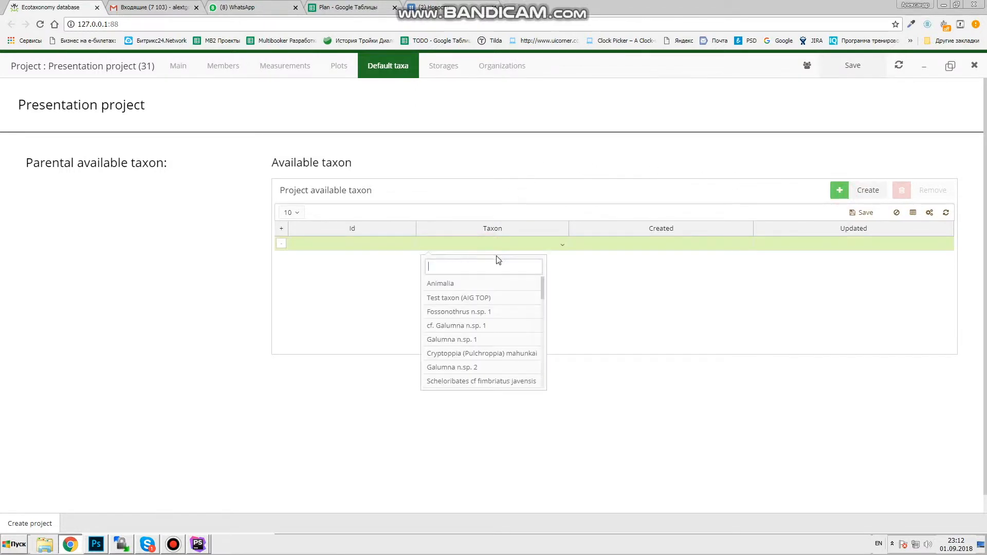
click(495, 340)
click(863, 212)
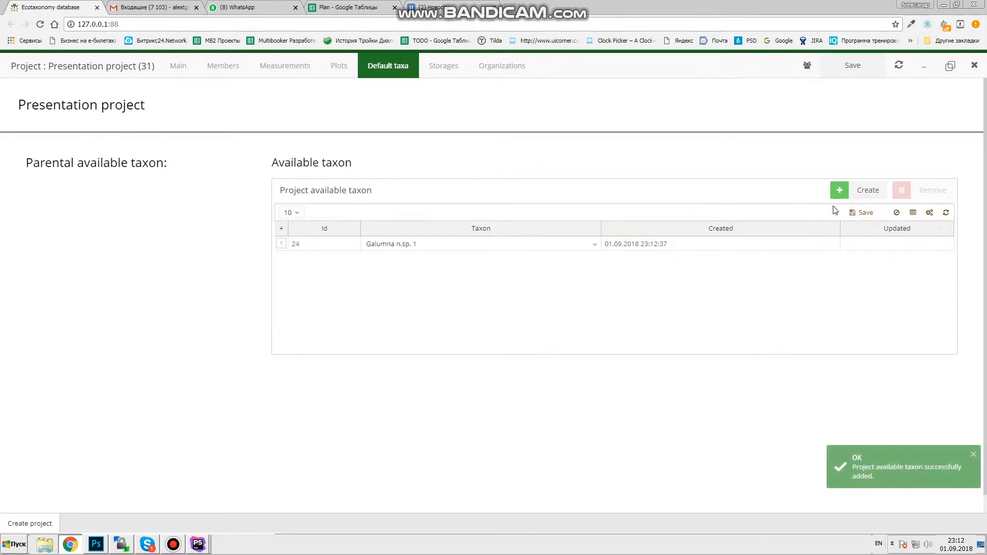
click(854, 190)
click(487, 243)
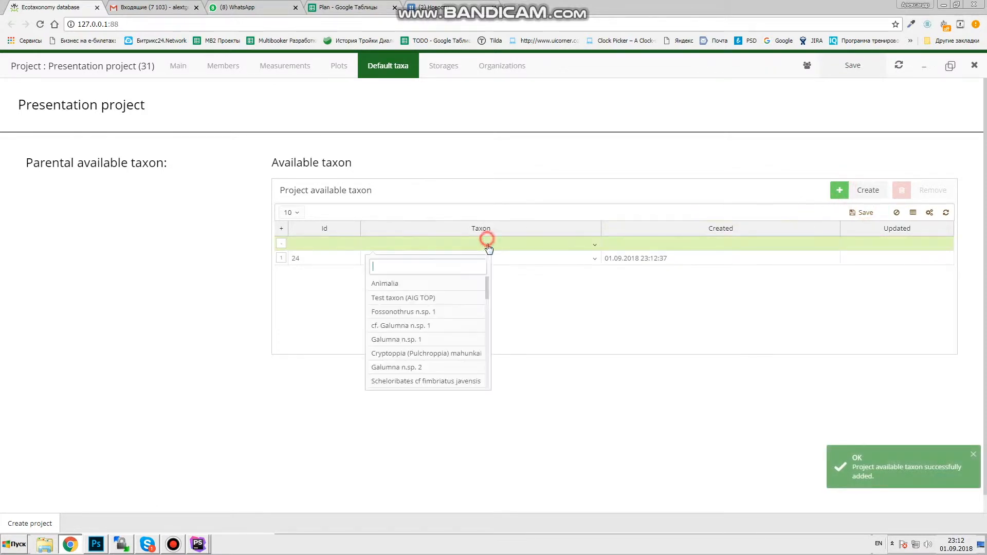
click(445, 312)
click(844, 214)
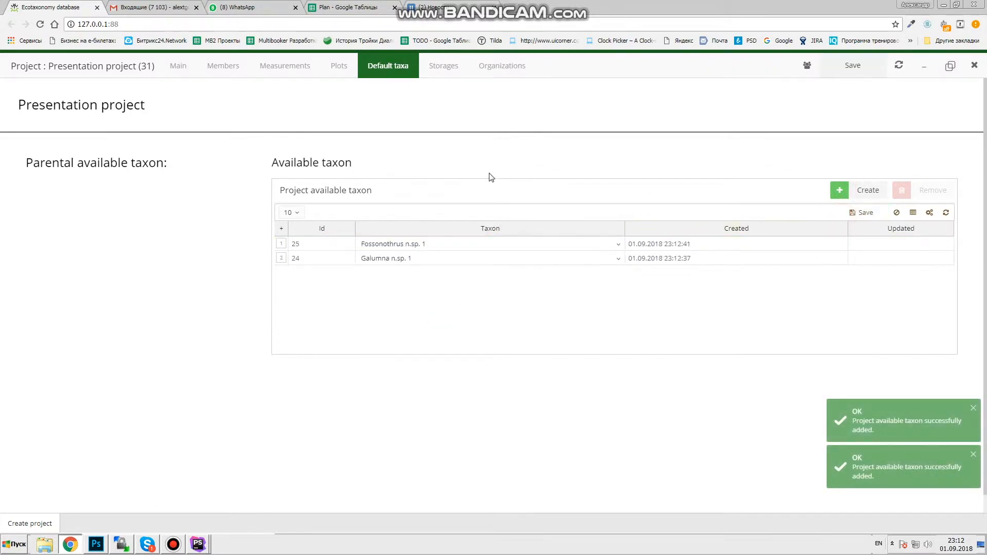
- Create storage 'box 2' with parent Box in box for Collembola, then view organizations
click(439, 67)
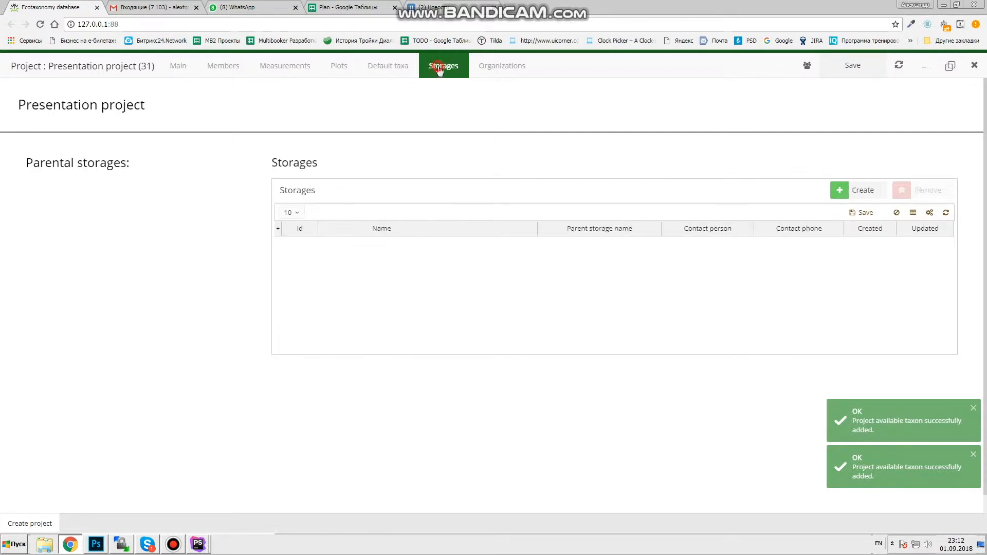
click(849, 190)
click(554, 243)
click(571, 338)
click(409, 244)
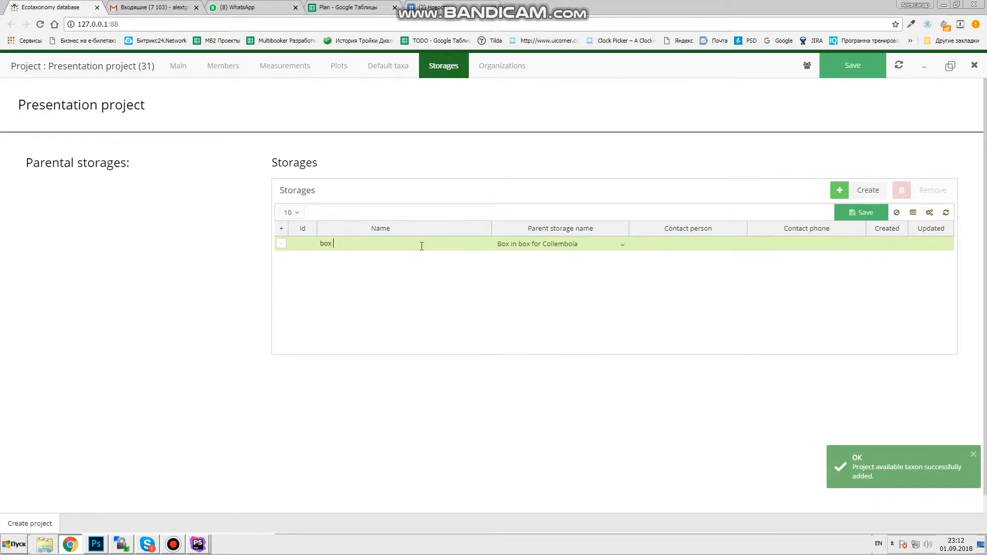
click(863, 214)
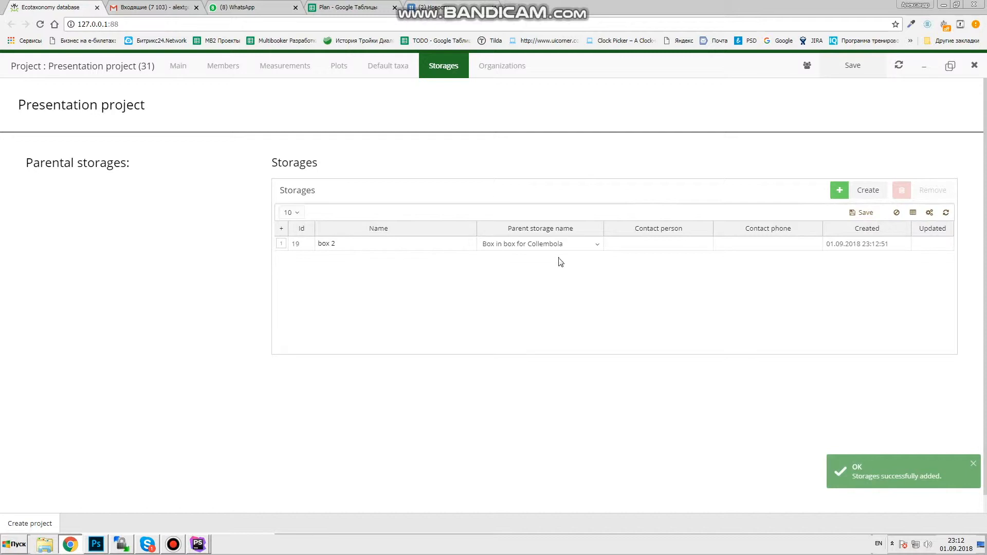
click(501, 67)
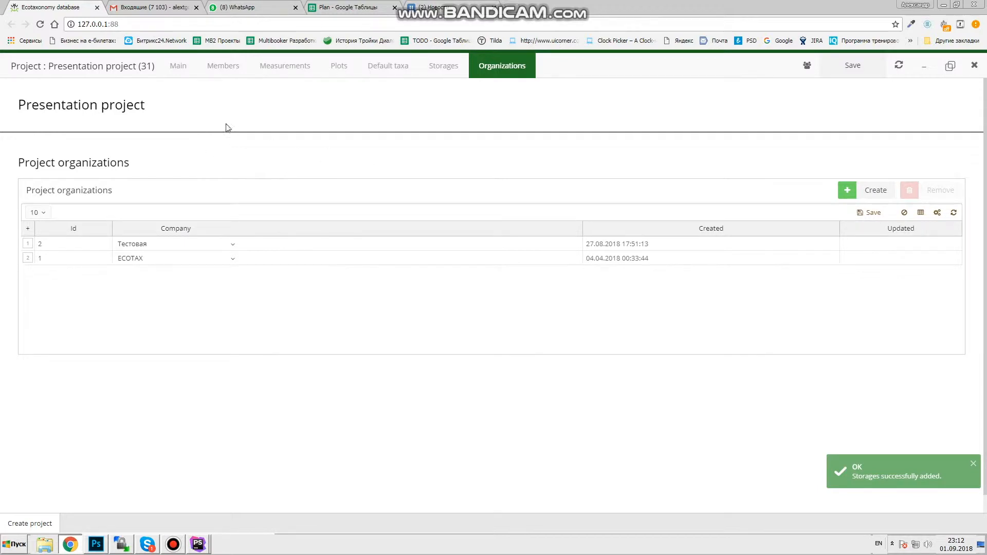
- Return to the project's main details, scroll to Sampling events, and begin a new event
click(178, 65)
scroll(264, 126, down, 1)
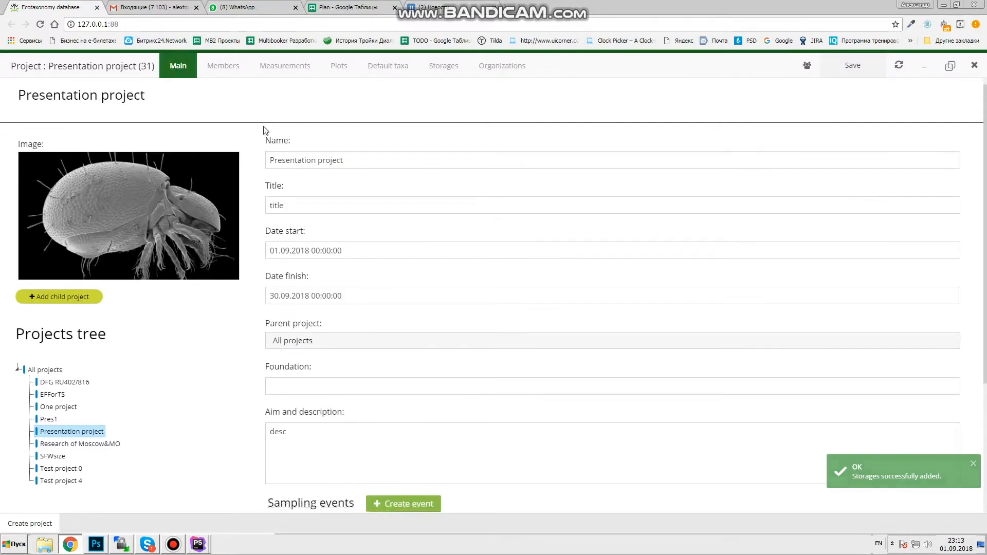
scroll(262, 170, down, 4)
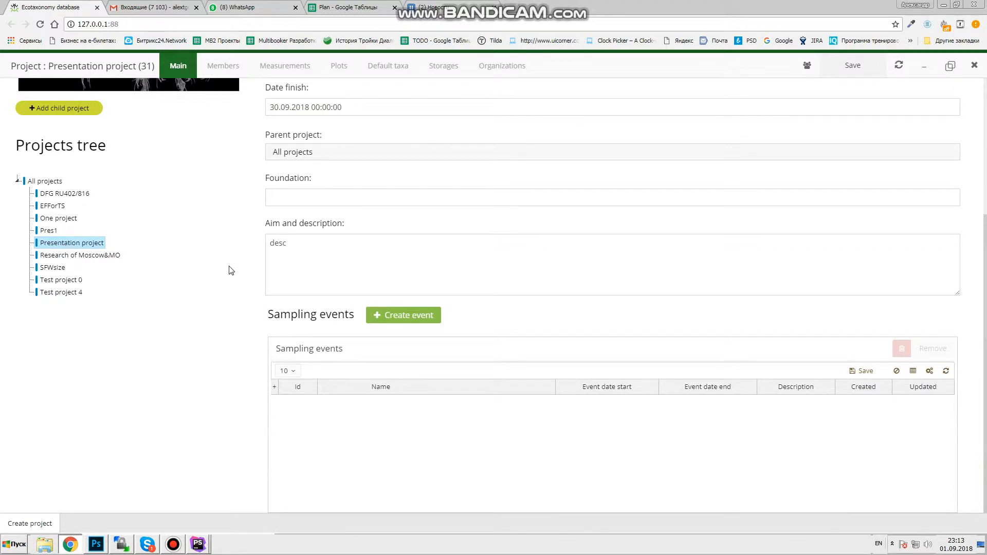
click(403, 324)
- Enter the event name 'Name of event' and description 'desc', dated 01.09.2018 to 02.09.2018
click(376, 142)
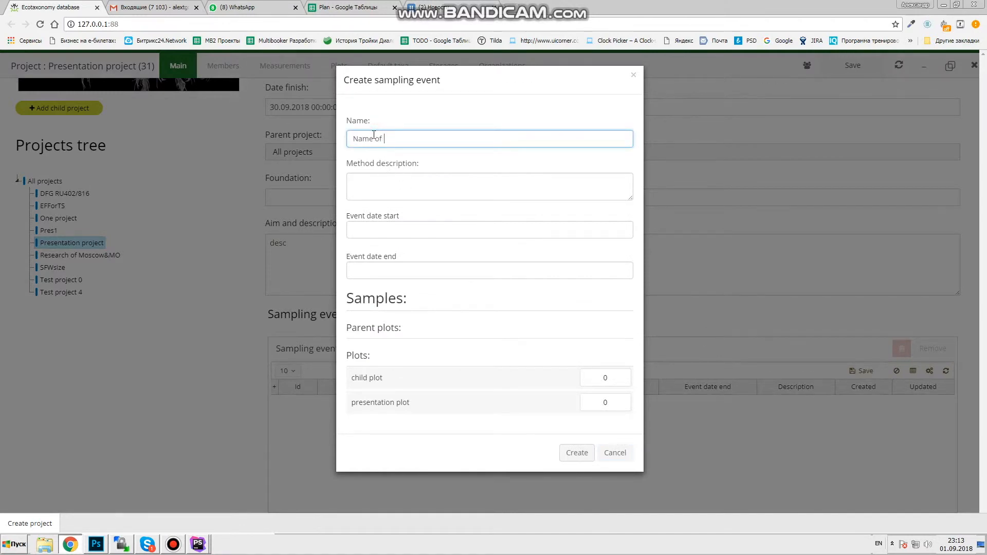
click(387, 181)
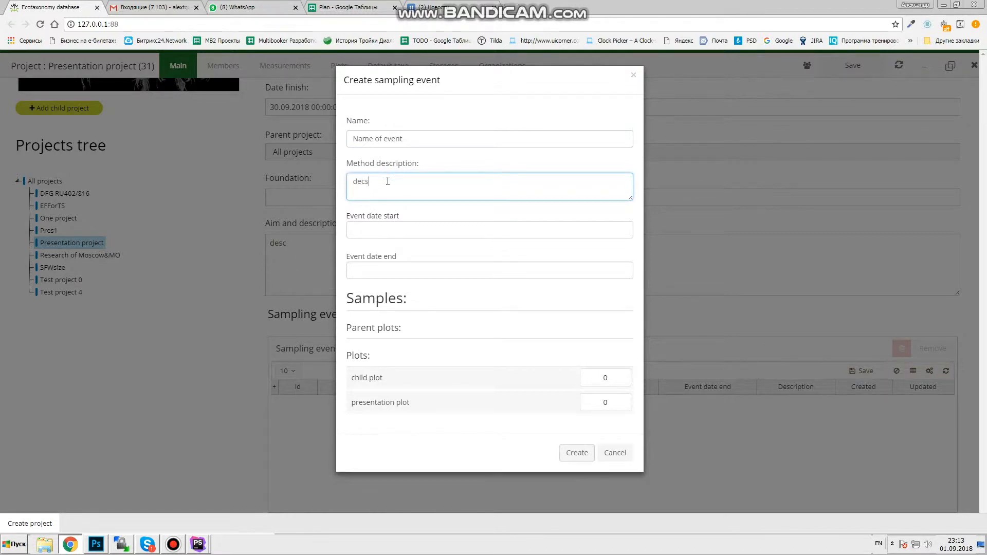
click(365, 230)
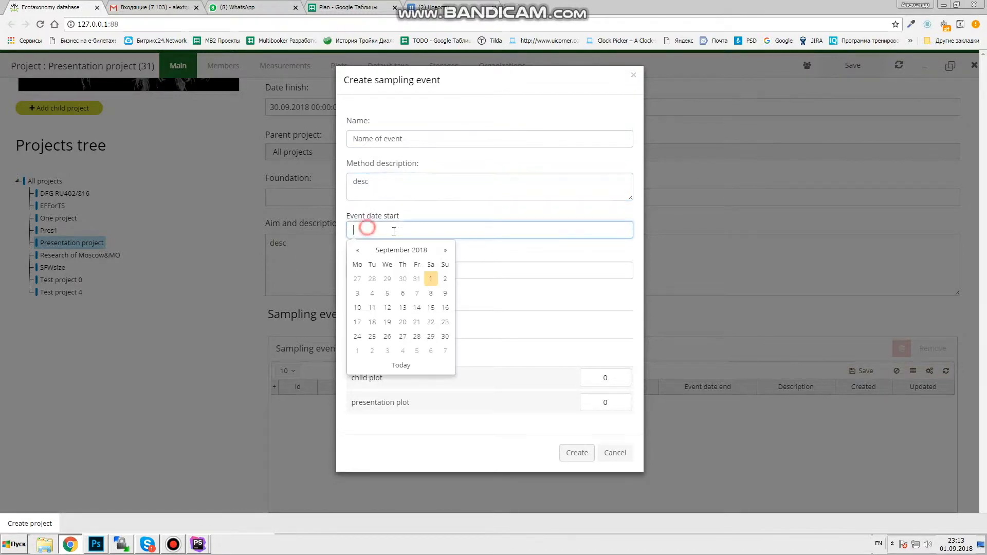
click(431, 279)
click(410, 271)
click(444, 320)
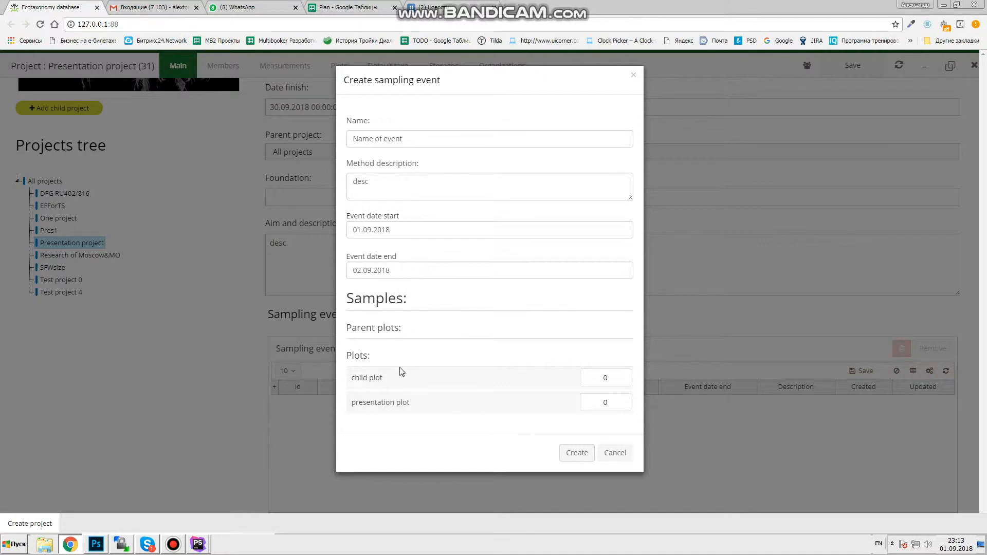
- Set the presentation plot to 2 samples and create the sampling event
click(605, 379)
double_click(605, 402)
text(2)
click(577, 453)
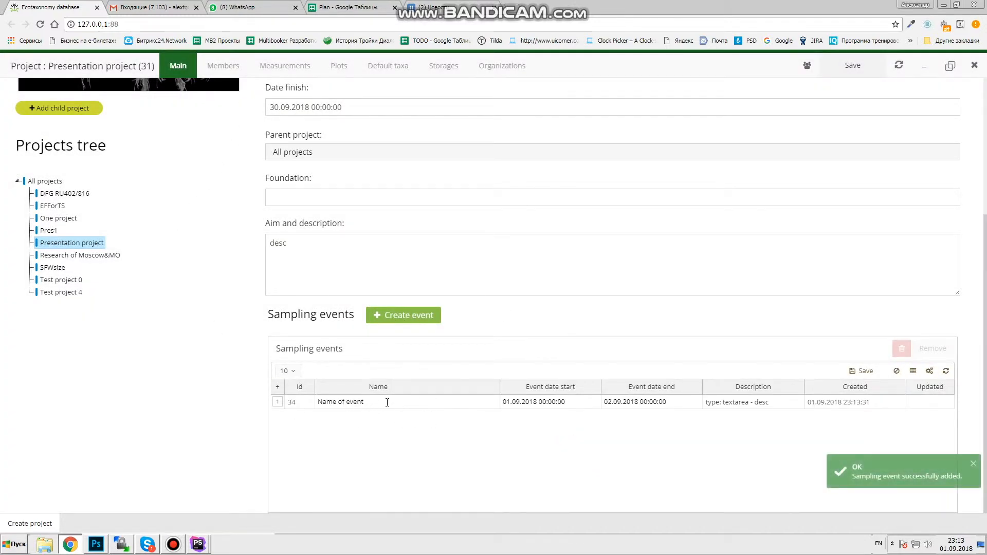
- Open the new event's details, review its sample rows and collectors, then open Sample 4 in plot child plot
right_click(387, 402)
click(417, 415)
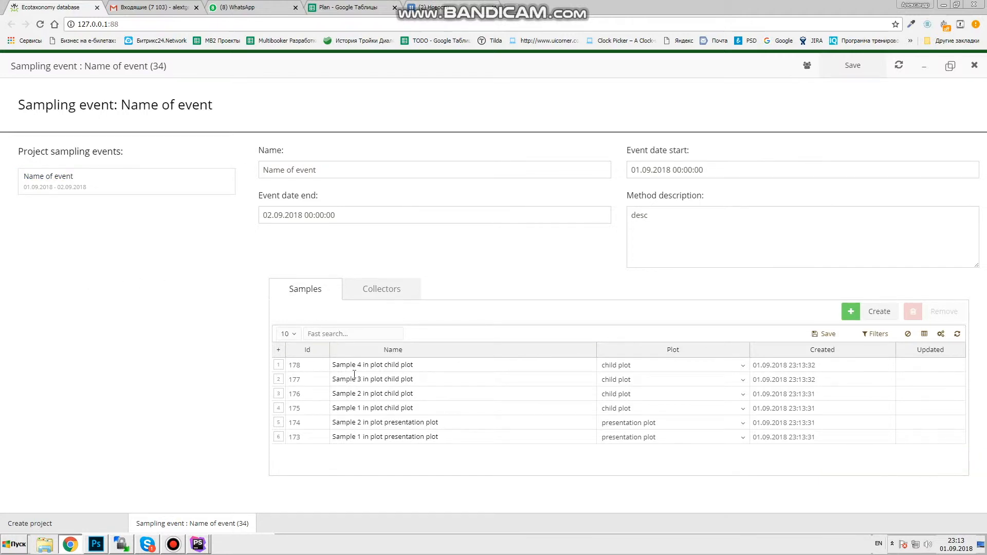
click(378, 421)
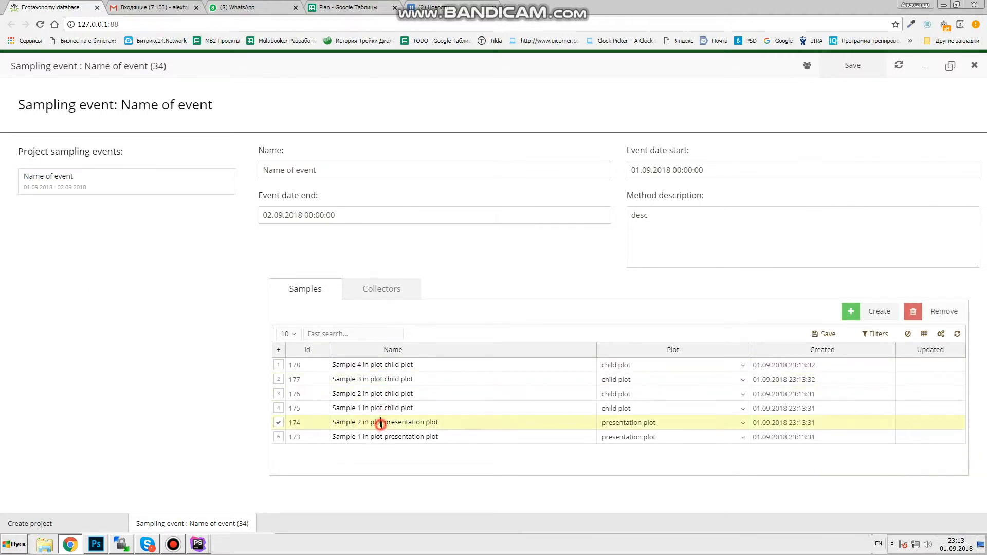
click(374, 381)
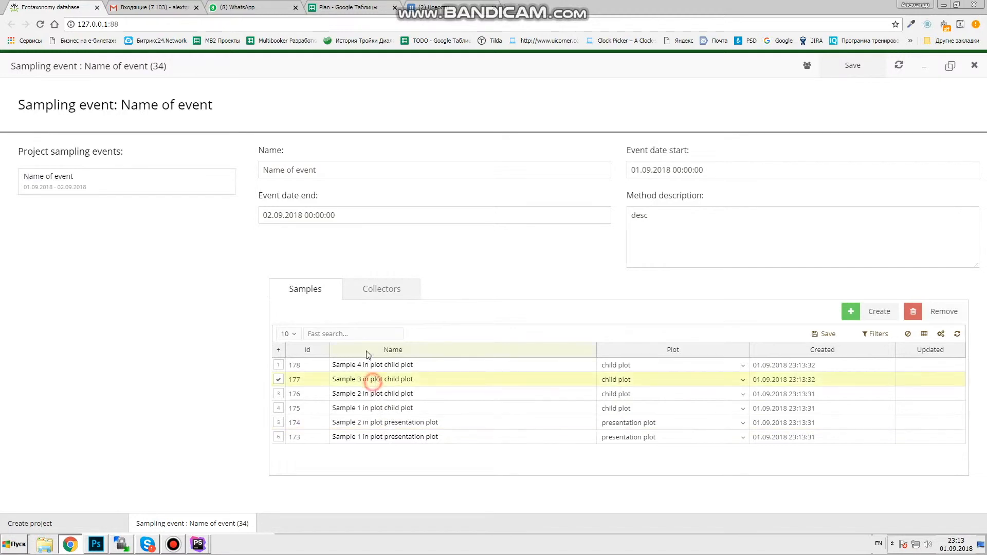
click(383, 292)
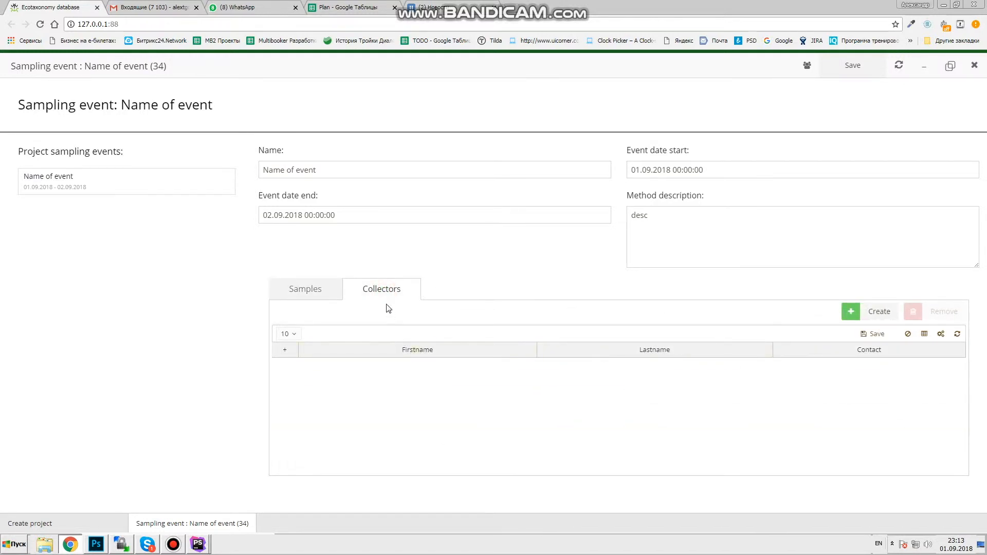
click(313, 288)
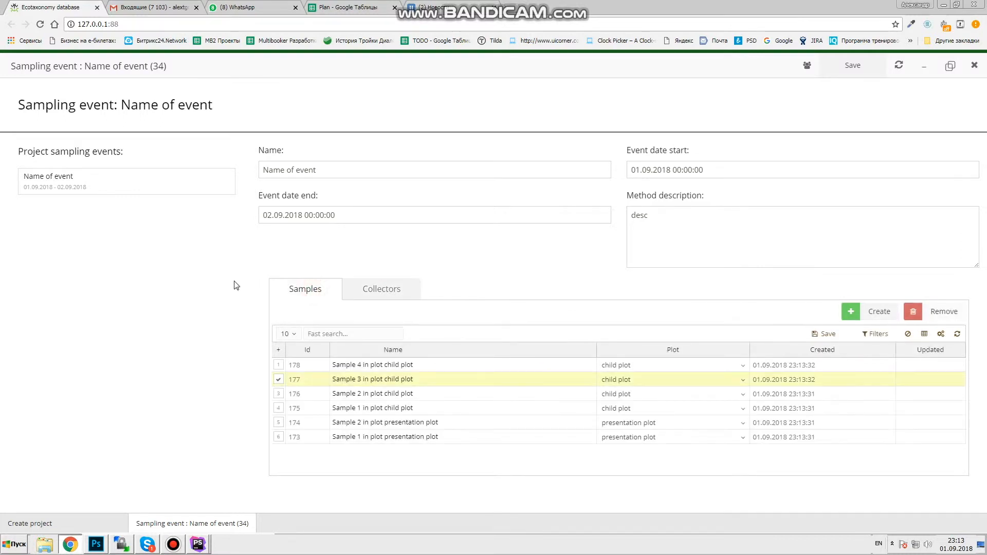
right_click(371, 365)
click(409, 376)
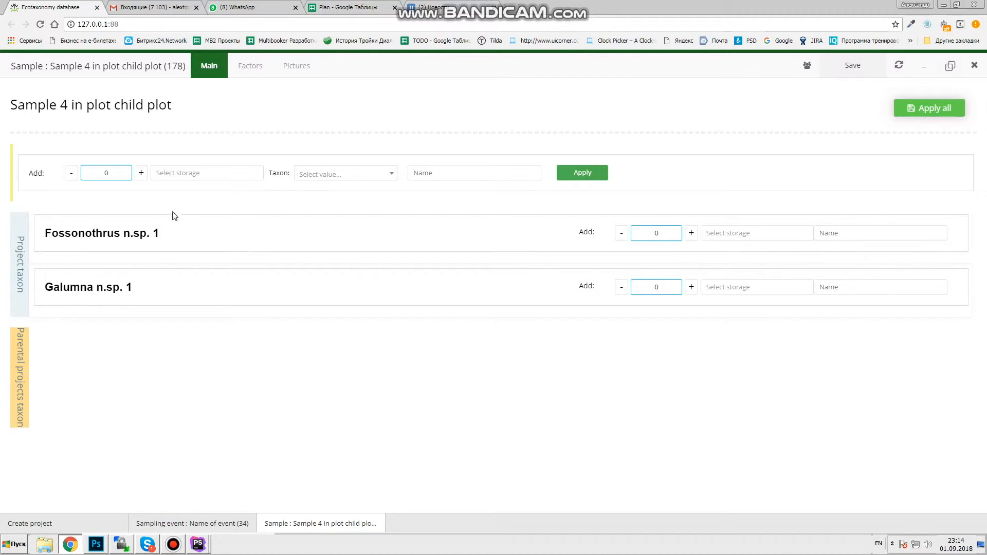
- Add 3 Otocepheus excelsus specimens to box 2 with Count of wings 4
click(141, 174)
click(142, 174)
click(142, 174)
click(195, 173)
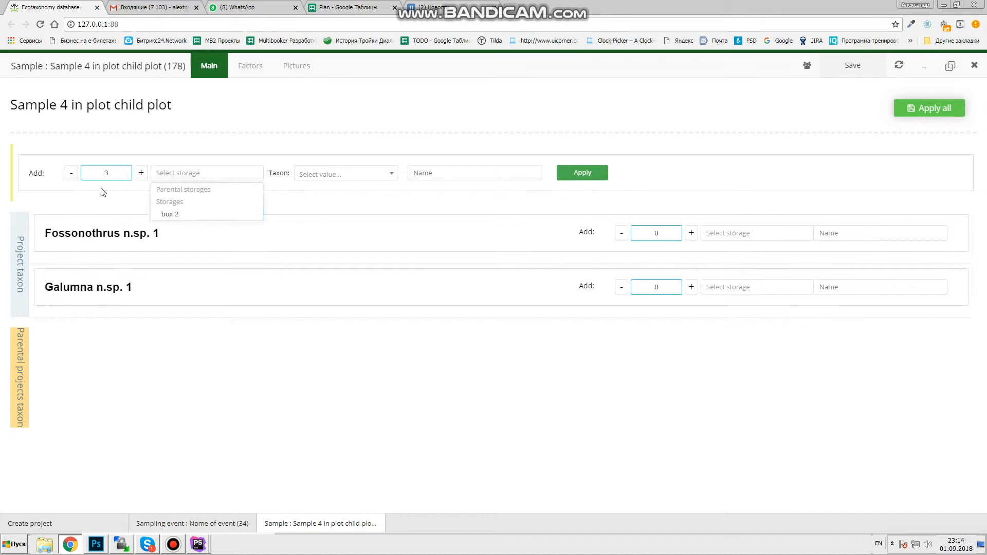
click(169, 219)
click(334, 175)
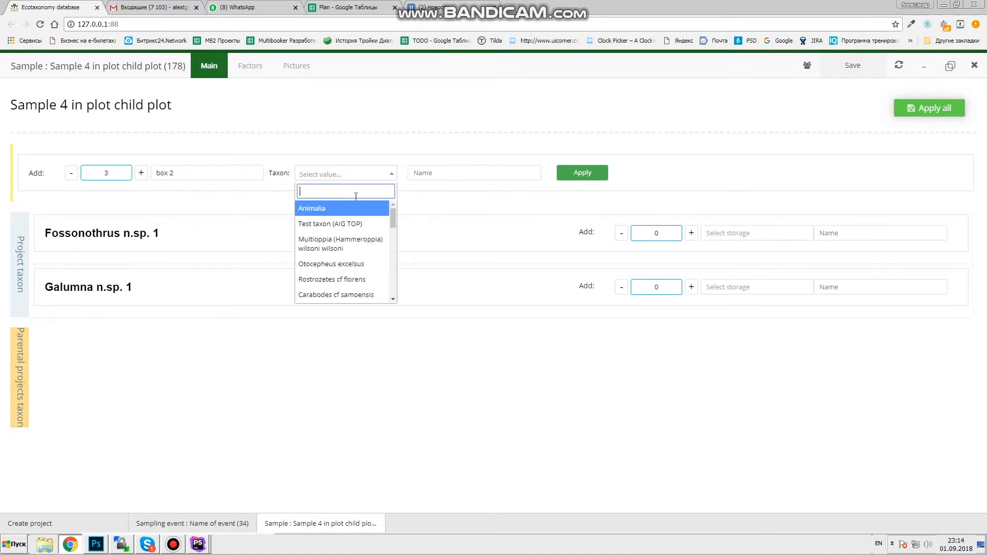
click(349, 264)
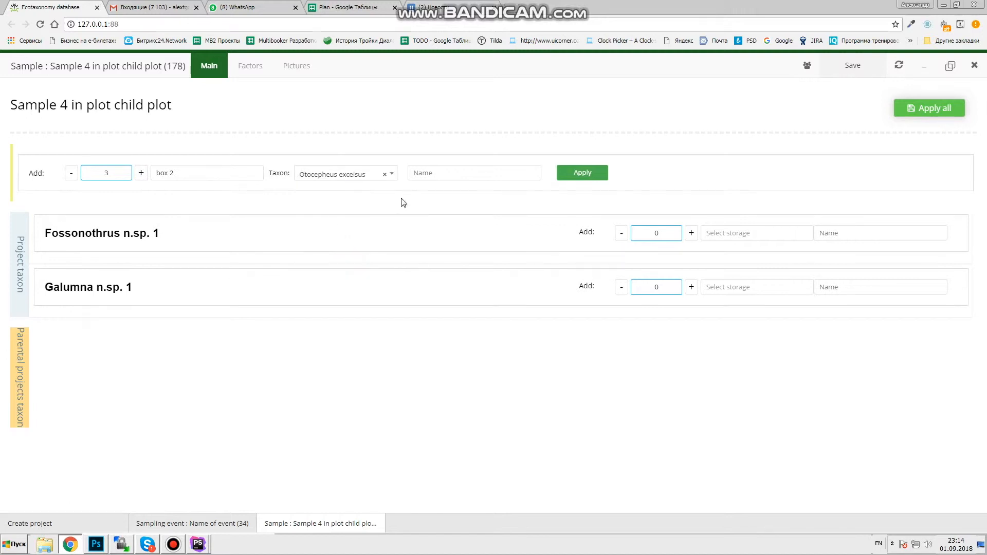
click(583, 175)
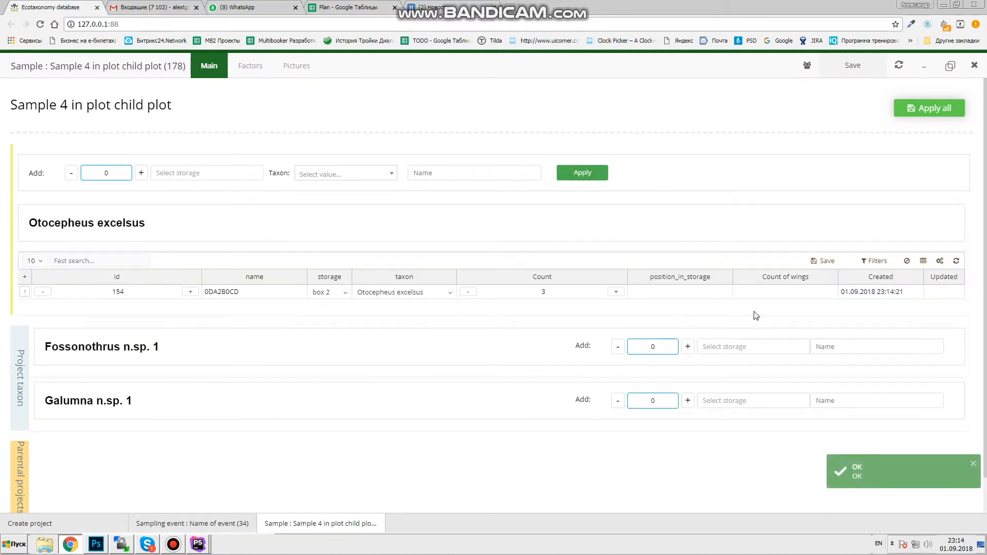
click(794, 291)
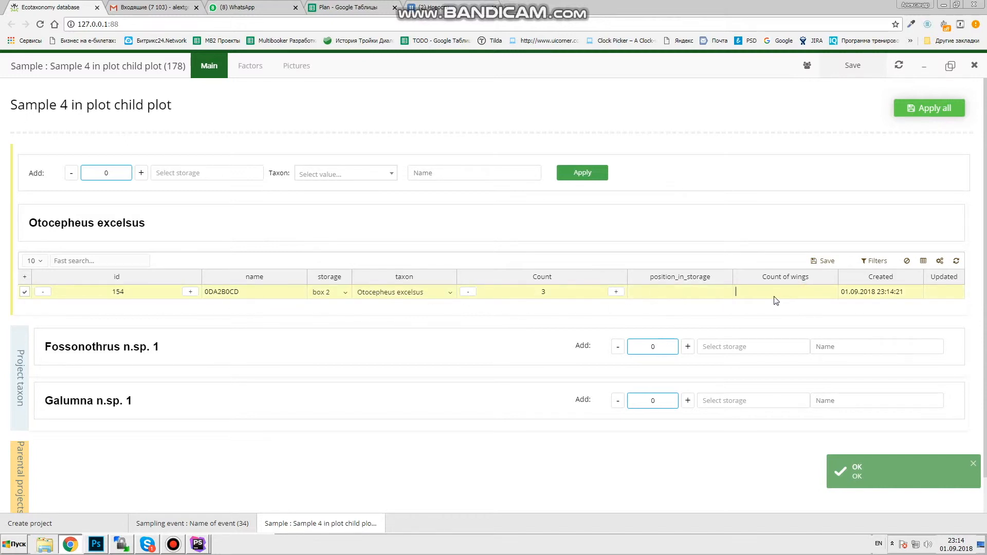
text(4)
click(818, 262)
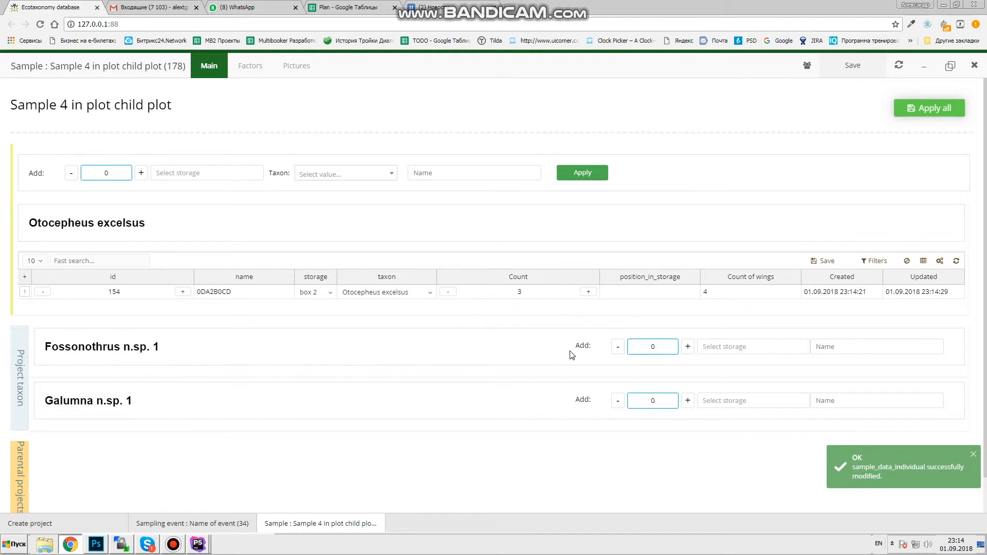
- Add 5 Fossonothrus n.sp. 1 specimens to box 2 with Count of wings 'test'
click(688, 348)
click(687, 348)
click(688, 347)
click(749, 348)
click(742, 383)
click(852, 349)
click(903, 108)
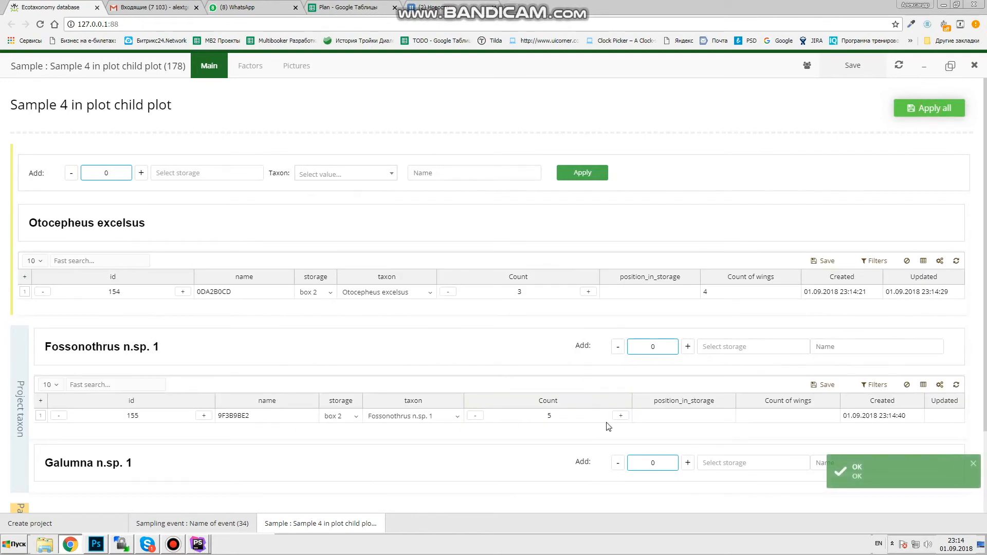
click(767, 414)
text(test)
click(822, 385)
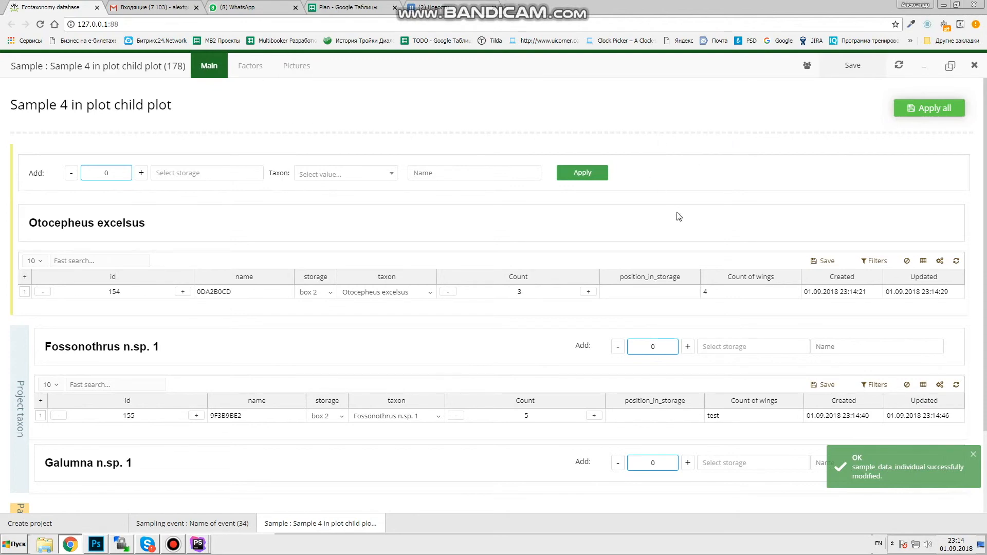
- Close the sample and event records and open the box 2 storage from the project's storages
click(975, 67)
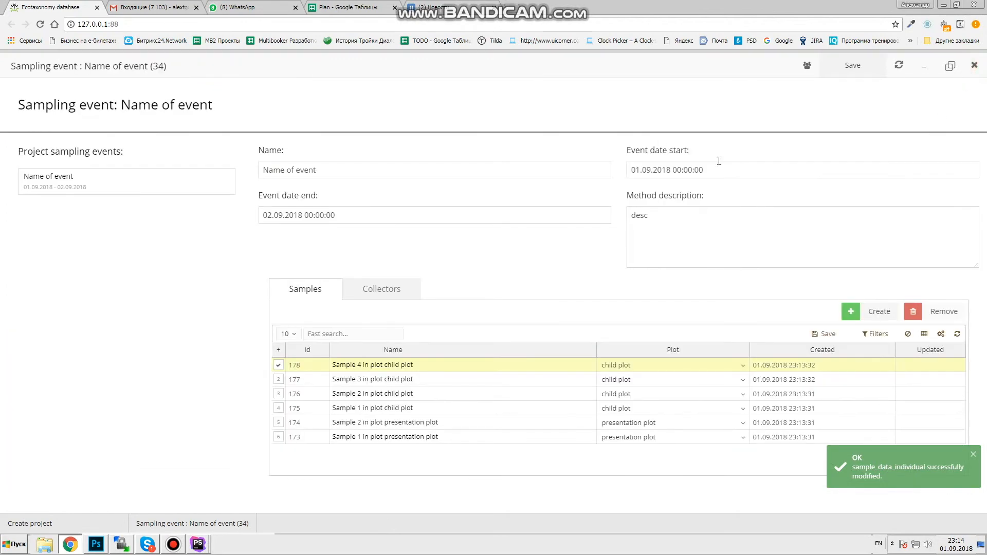
click(974, 65)
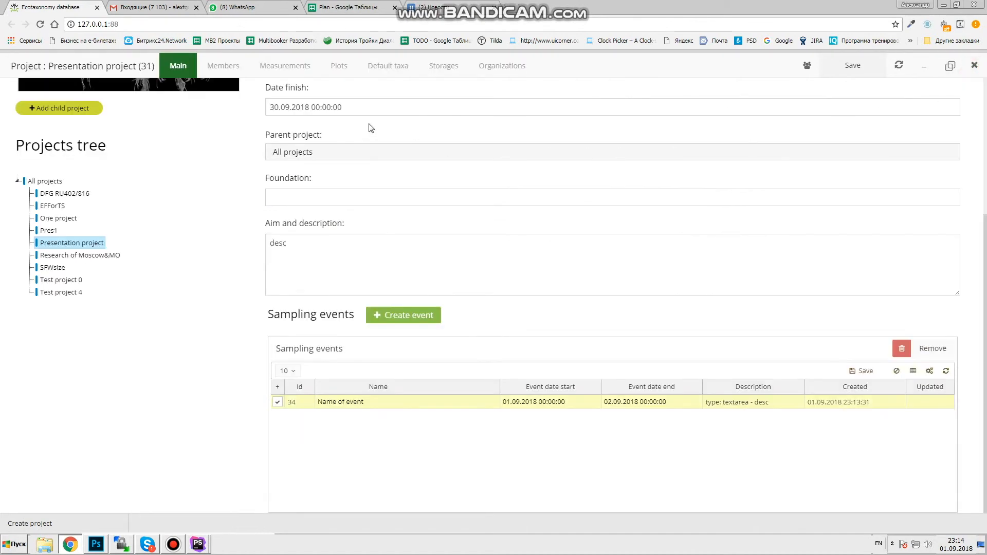
click(444, 70)
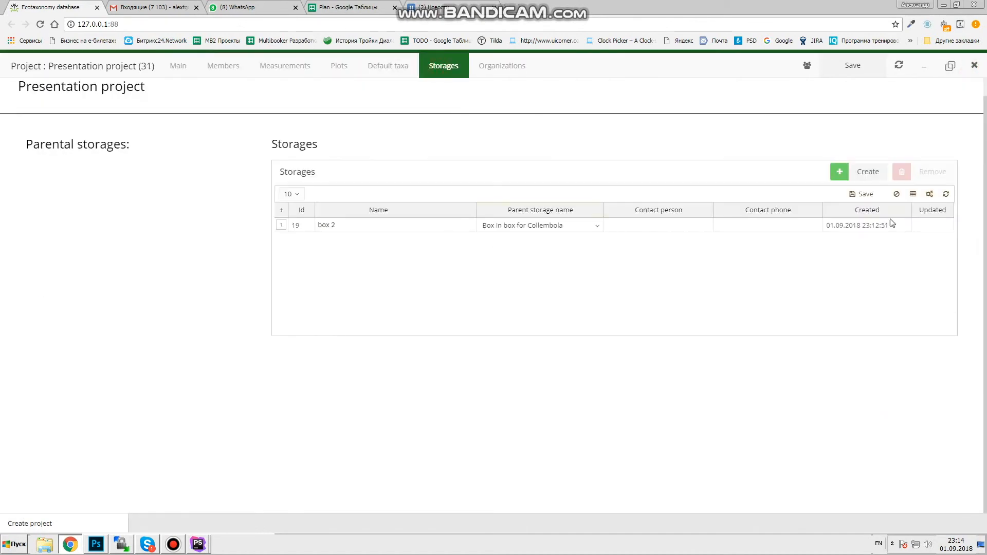
click(946, 196)
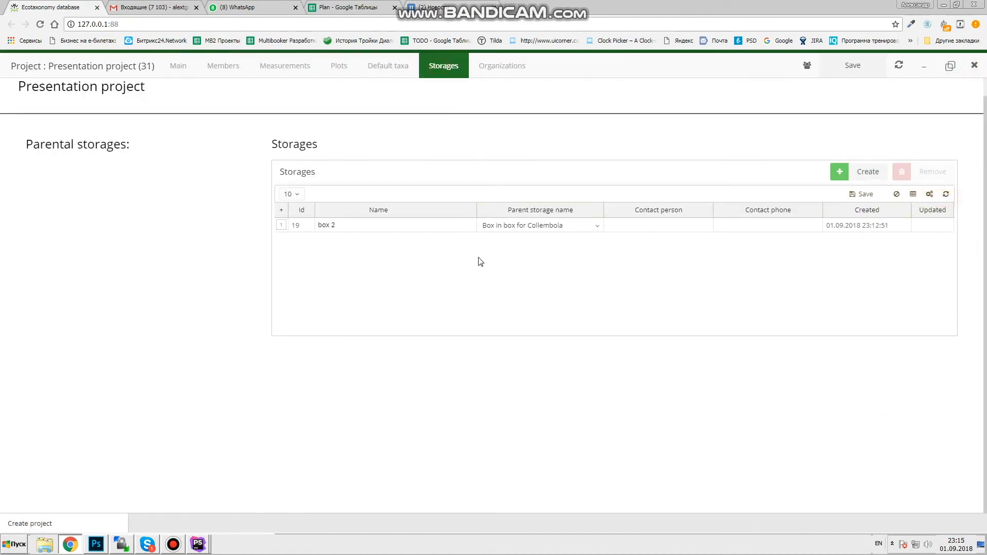
right_click(351, 228)
click(370, 234)
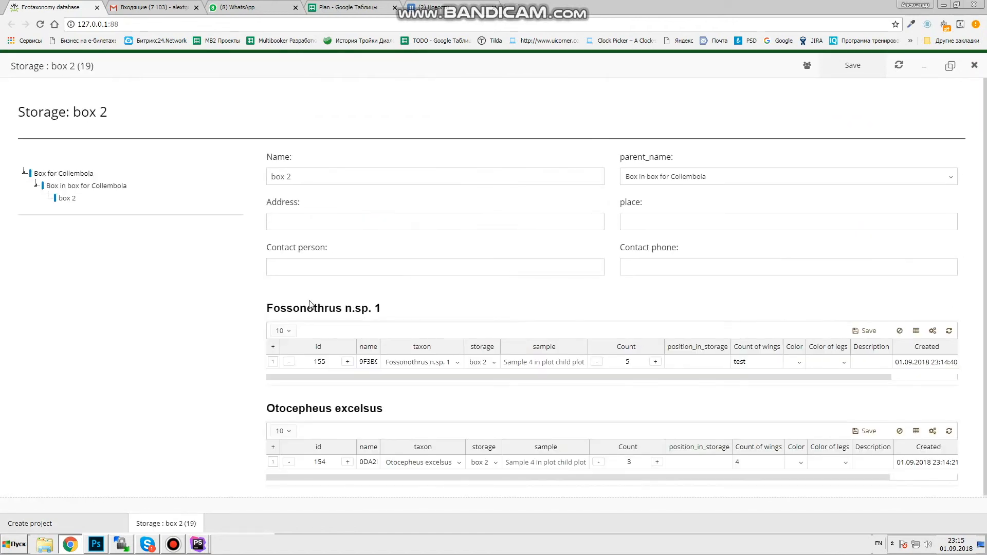
- Browse the box 2 storage page and its Fossonothrus and Otocepheus specimen records
scroll(337, 294, down, 1)
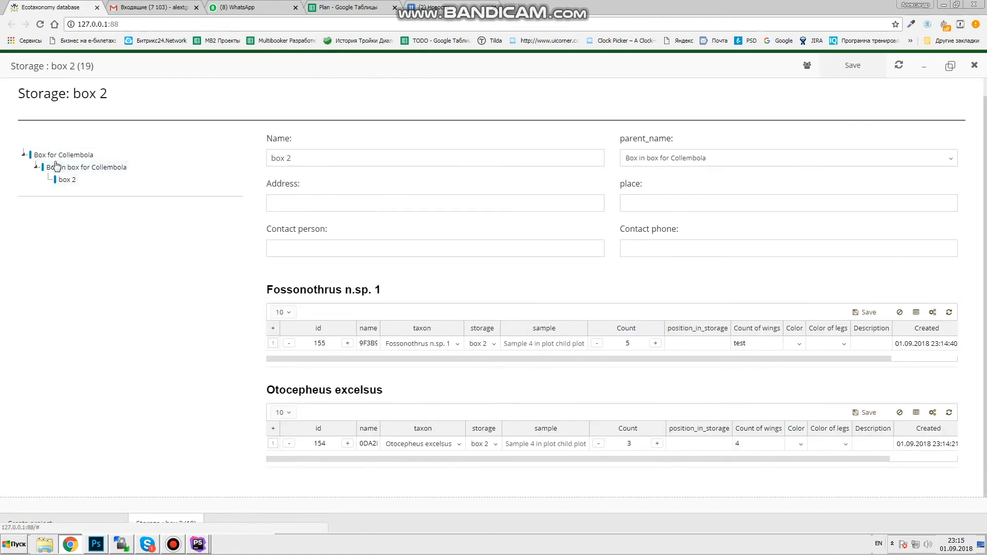
scroll(132, 223, up, 1)
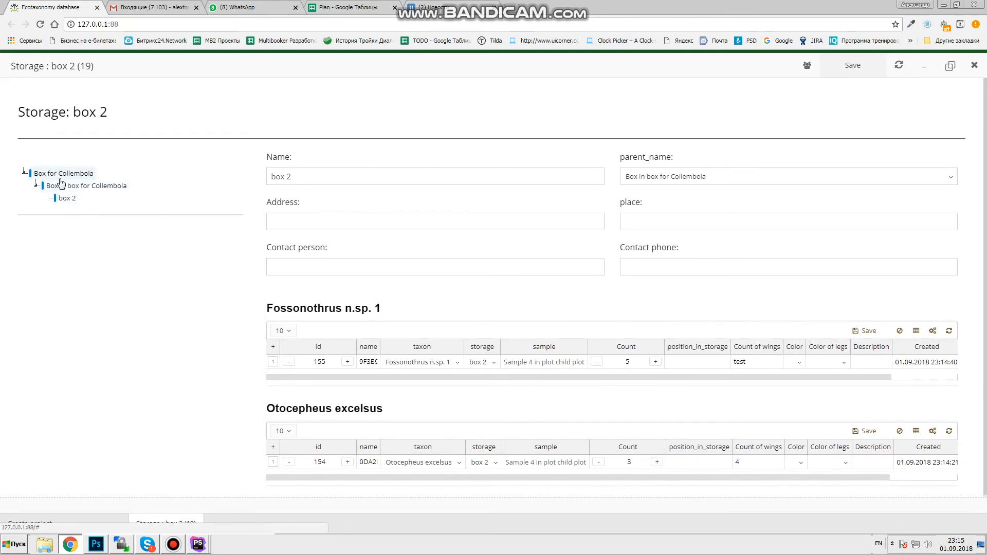
click(377, 219)
click(629, 222)
click(570, 265)
click(635, 283)
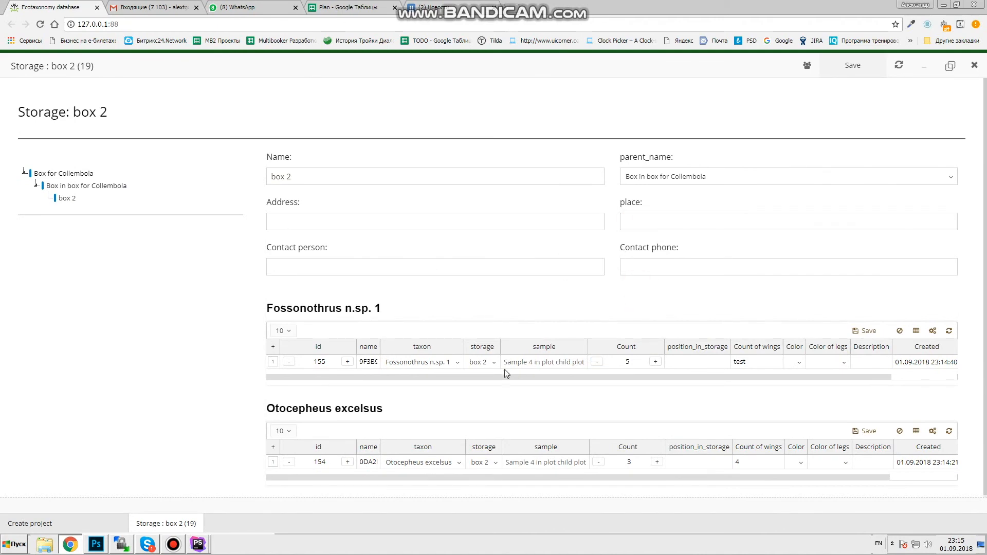
scroll(462, 378, down, 1)
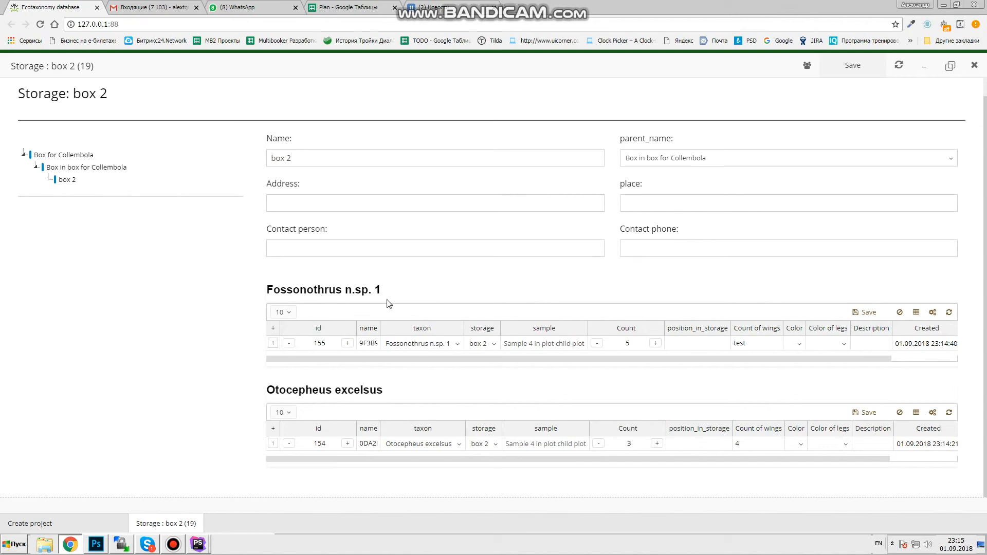
- Split 2 specimens off the Fossonothrus n.sp. 1 group in box 2
right_click(561, 343)
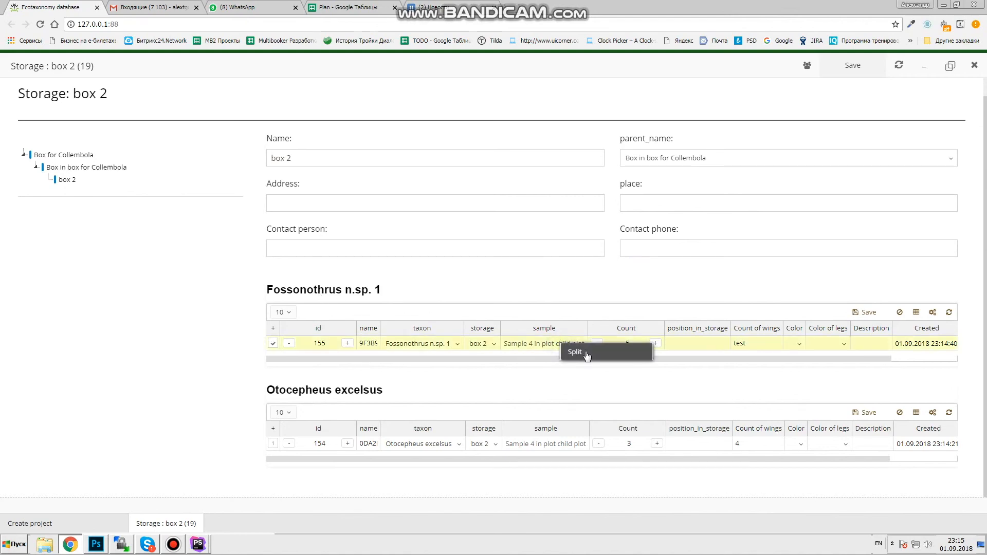
click(576, 352)
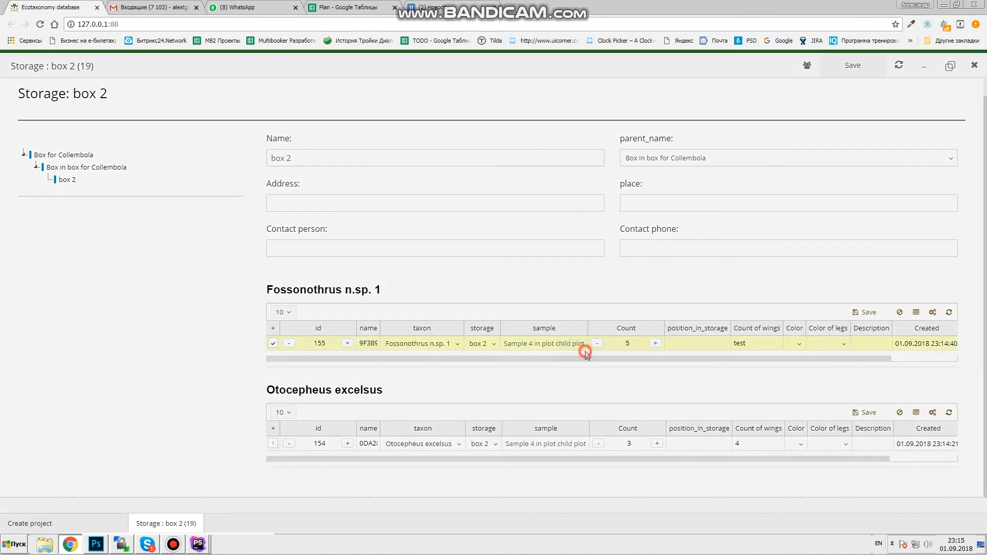
click(374, 140)
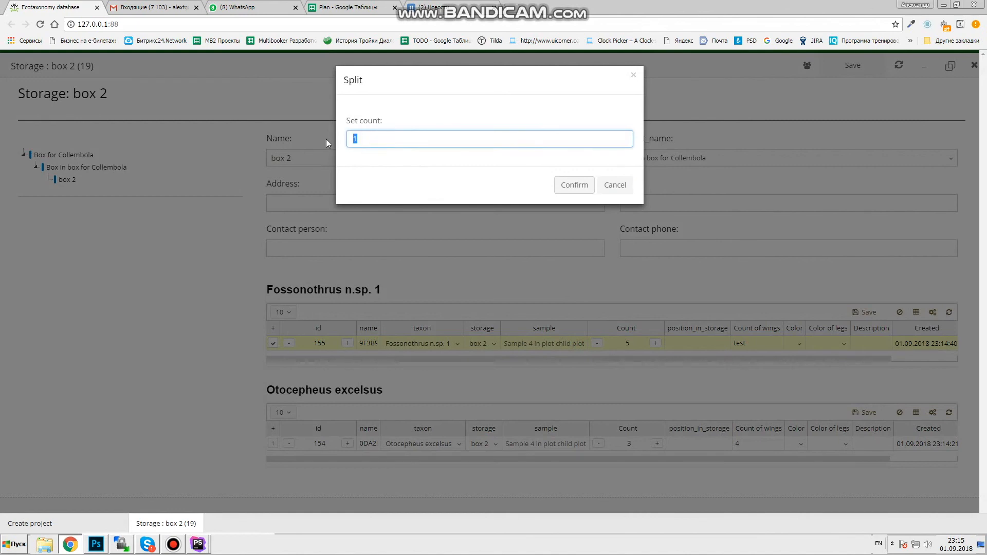
click(567, 188)
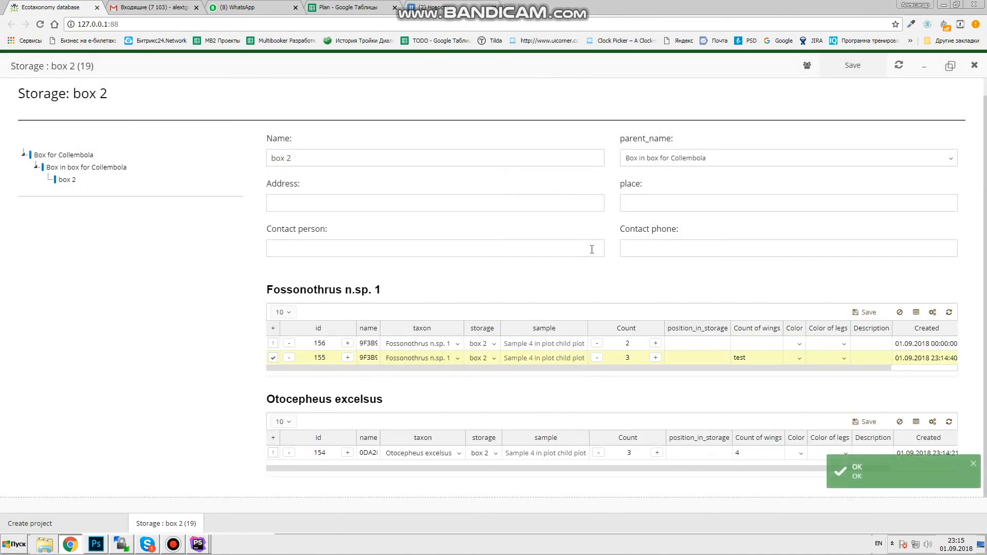
- Check the taxon choices for the new row 156 and leave it unchanged
click(410, 344)
click(315, 356)
click(315, 343)
click(438, 343)
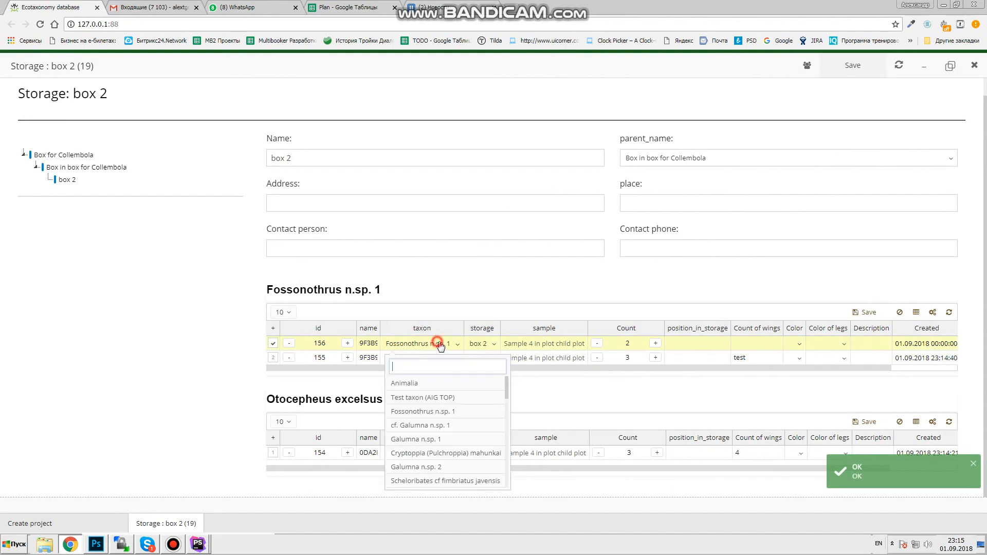
click(136, 380)
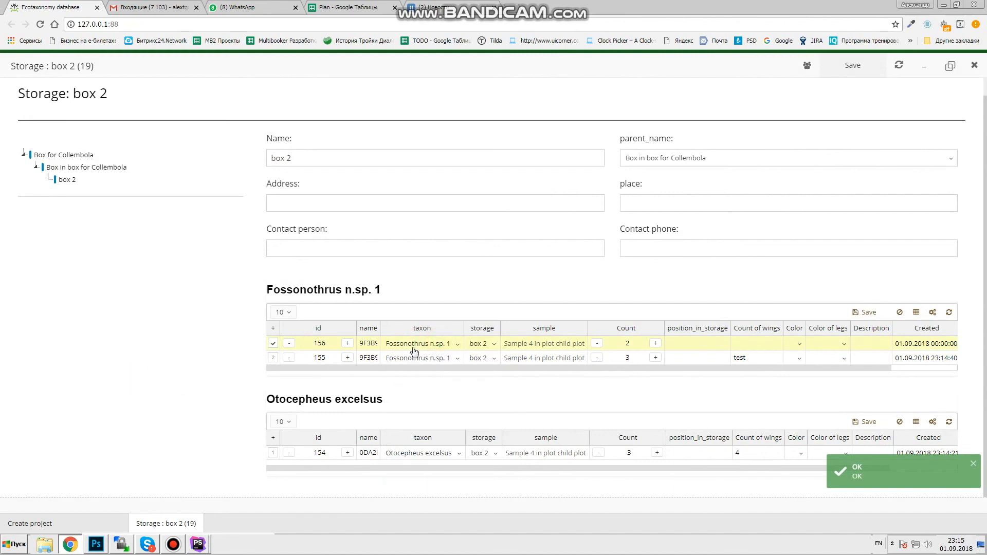